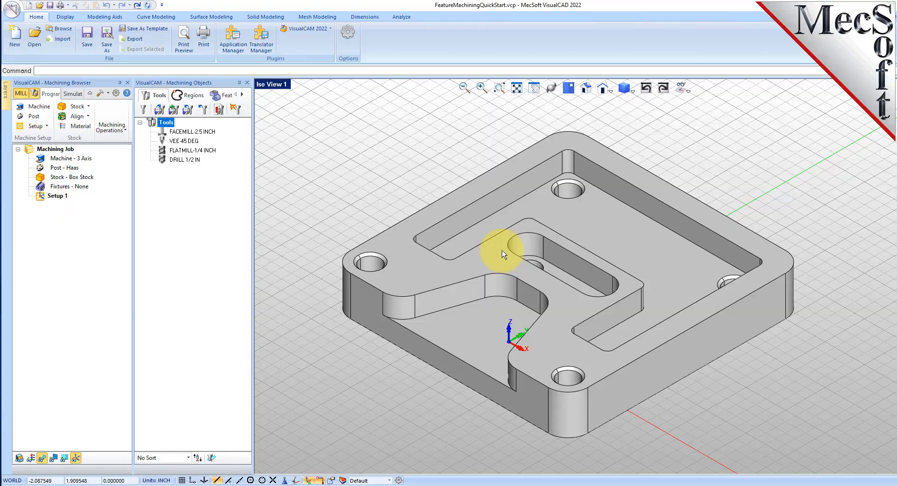
{"action": "mouse_move", "coordinate": [593, 262]}
{"action": "right_mouse_down"}
{"action": "mouse_move", "coordinate": [593, 206]}
{"action": "mouse_move", "coordinate": [594, 287]}
{"action": "mouse_move", "coordinate": [593, 268]}
{"action": "right_mouse_up"}
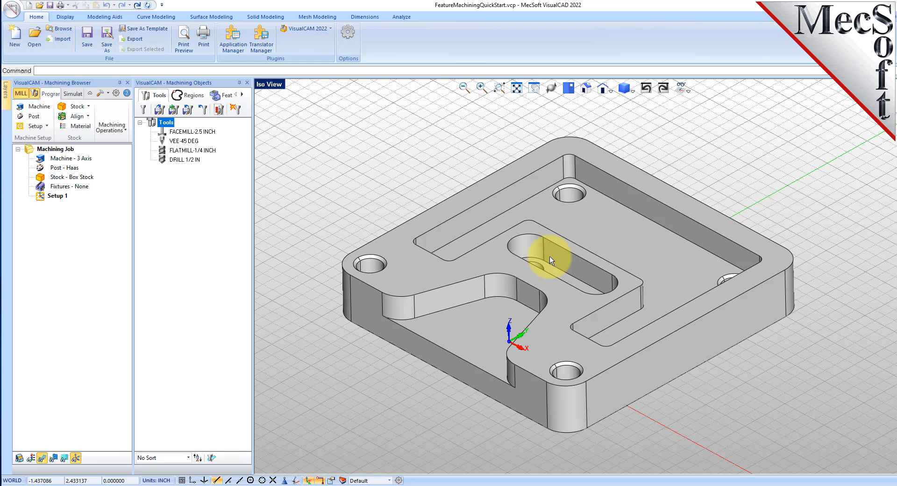
{"action": "left_click", "coordinate": [655, 254]}
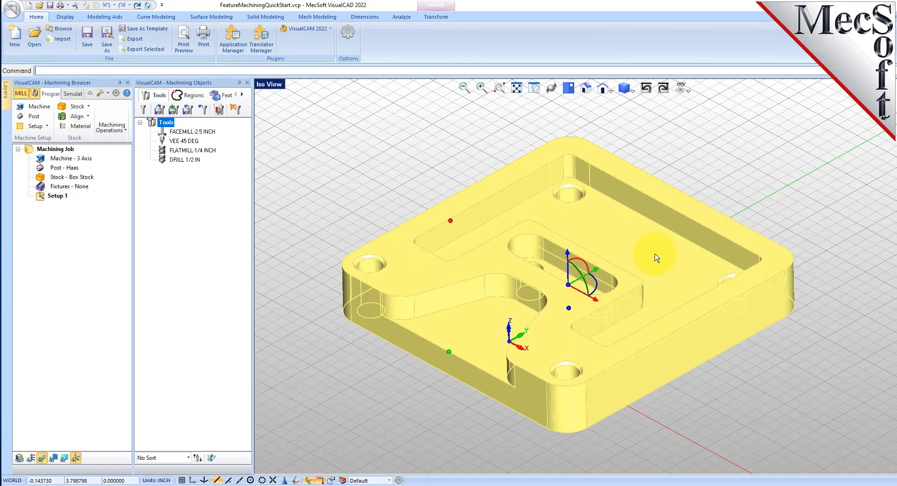
{"action": "left_click", "coordinate": [708, 177]}
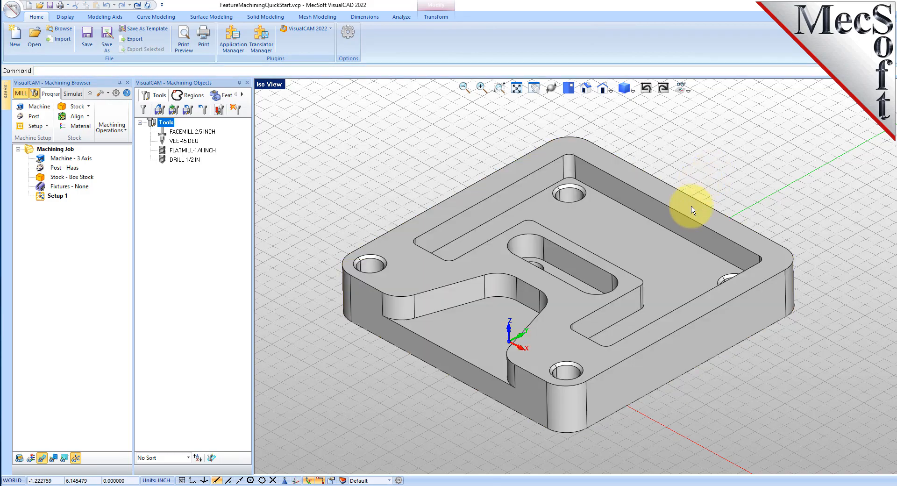
{"action": "mouse_move", "coordinate": [626, 311]}
{"action": "right_mouse_down"}
{"action": "mouse_move", "coordinate": [627, 216]}
{"action": "mouse_move", "coordinate": [628, 322]}
{"action": "right_mouse_up"}
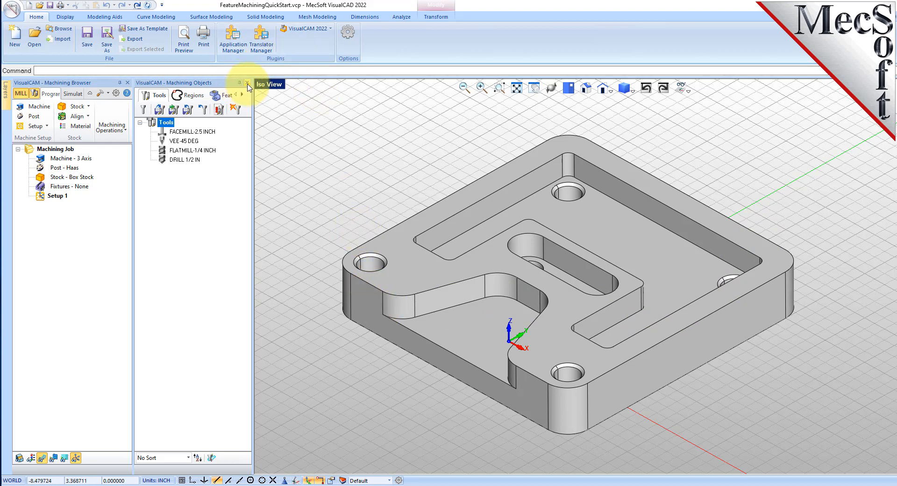
Dock the Machining Objects browser beneath the Machining Browser, narrow the docked column, and give the upper browser more height
{"action": "left_click_drag", "start_coordinate": [223, 87], "coordinate": [132, 289]}
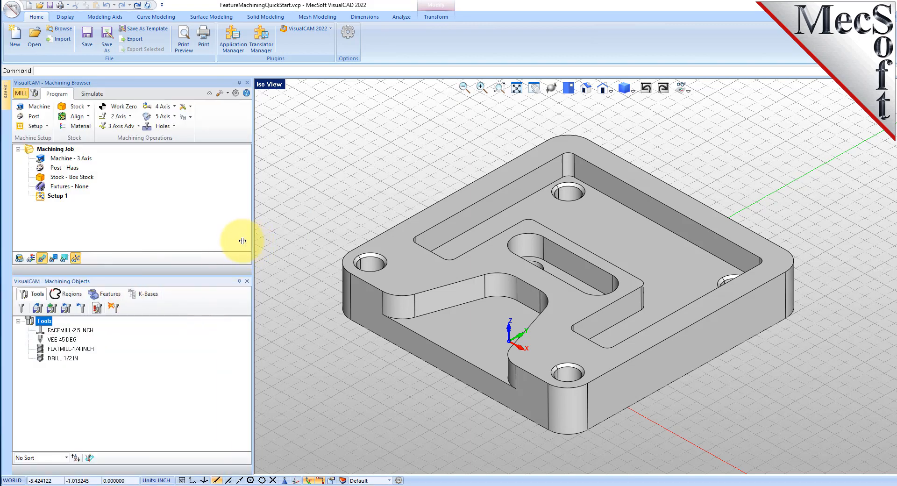
{"action": "left_click_drag", "start_coordinate": [253, 241], "coordinate": [205, 243]}
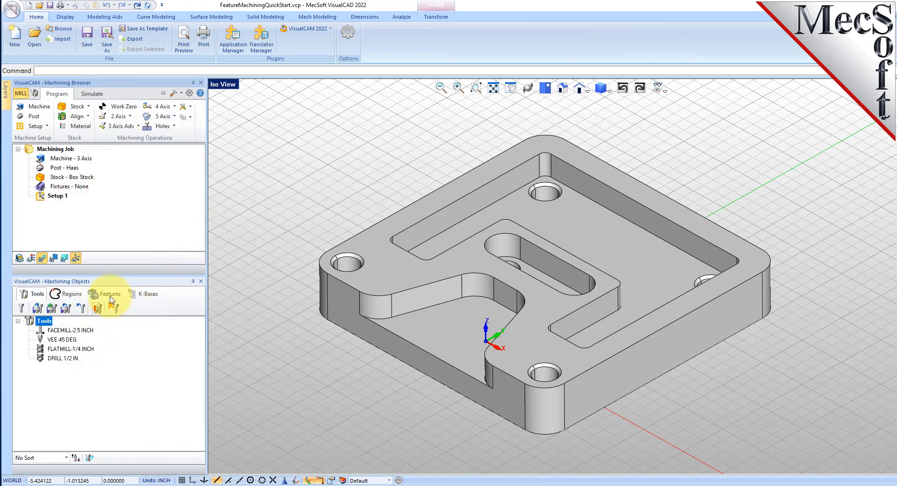
{"action": "left_click_drag", "start_coordinate": [123, 276], "coordinate": [127, 302]}
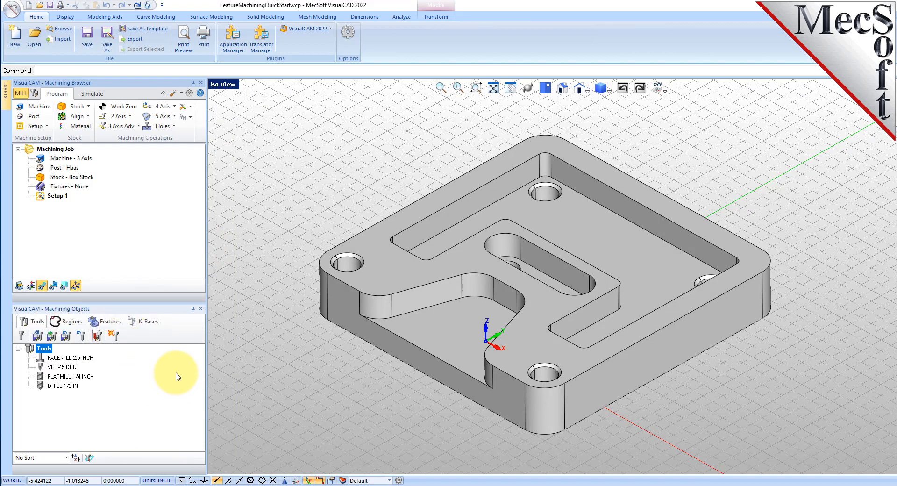
Examine the part information of the solid model, checking its shell and face counts, and clear the selection
{"action": "left_click", "coordinate": [401, 275]}
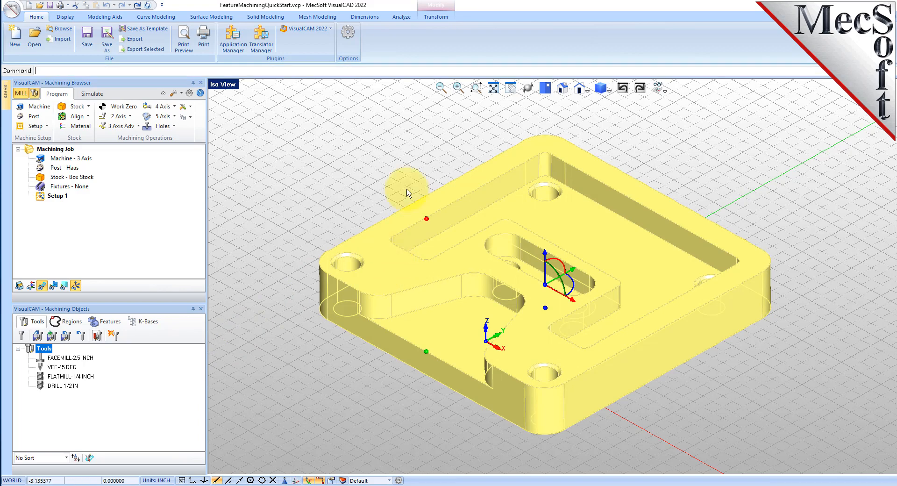
{"action": "left_click", "coordinate": [403, 18]}
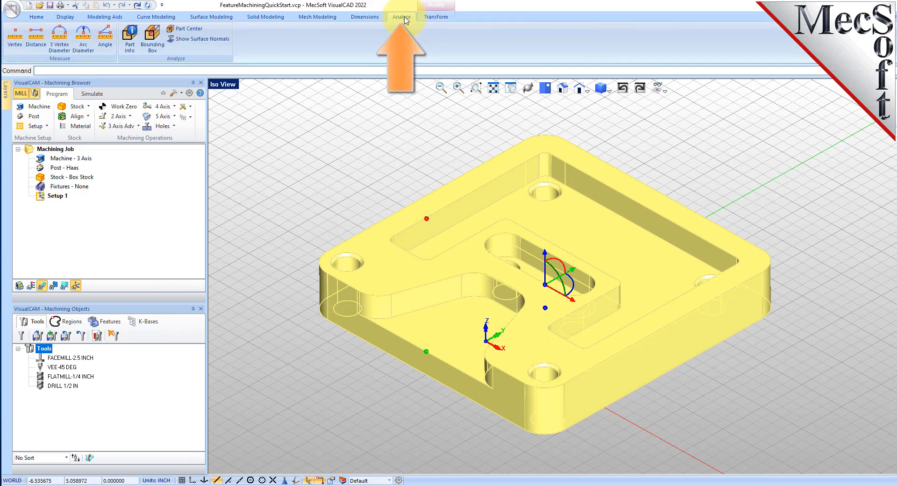
{"action": "left_click", "coordinate": [130, 37]}
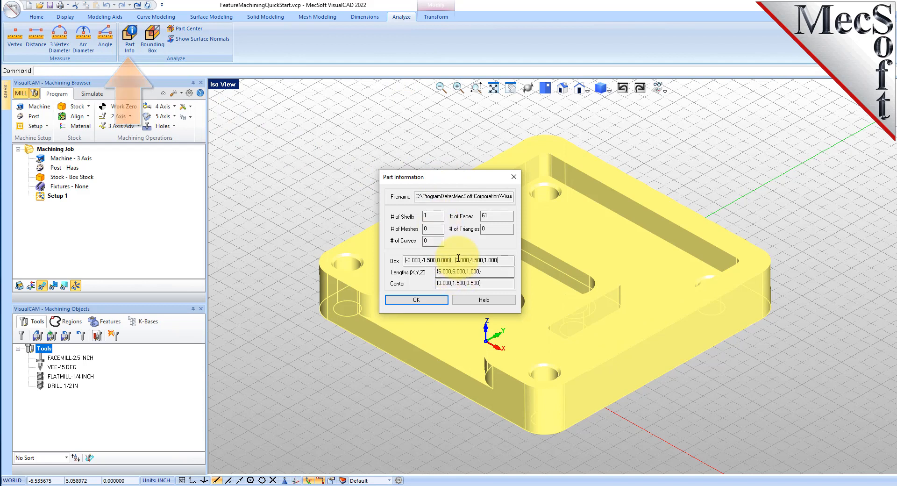
{"action": "double_click", "coordinate": [496, 215]}
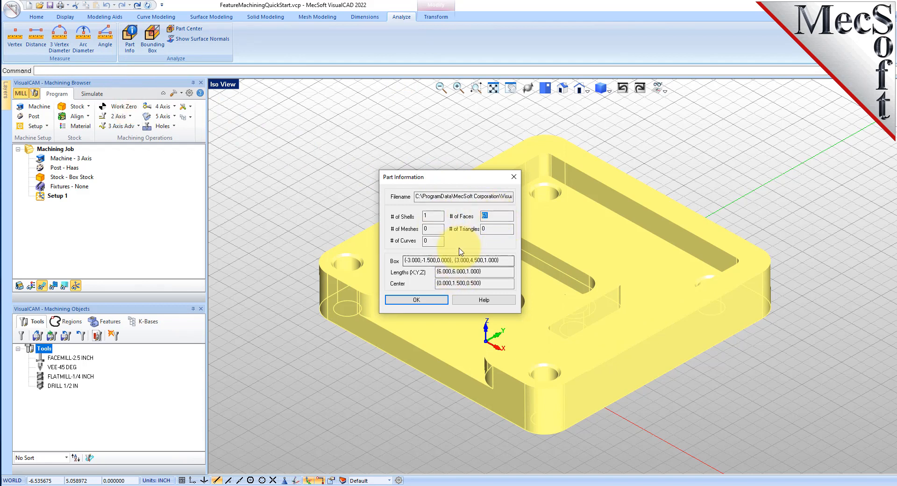
{"action": "double_click", "coordinate": [427, 216]}
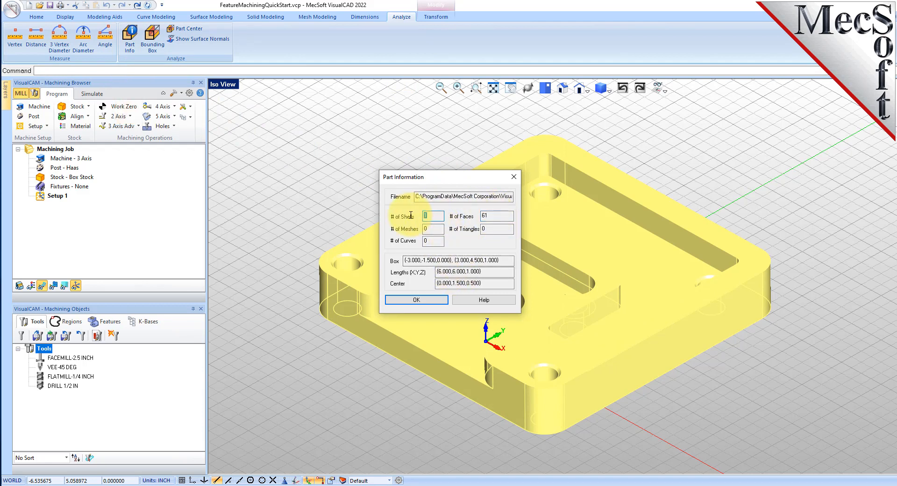
{"action": "double_click", "coordinate": [495, 215]}
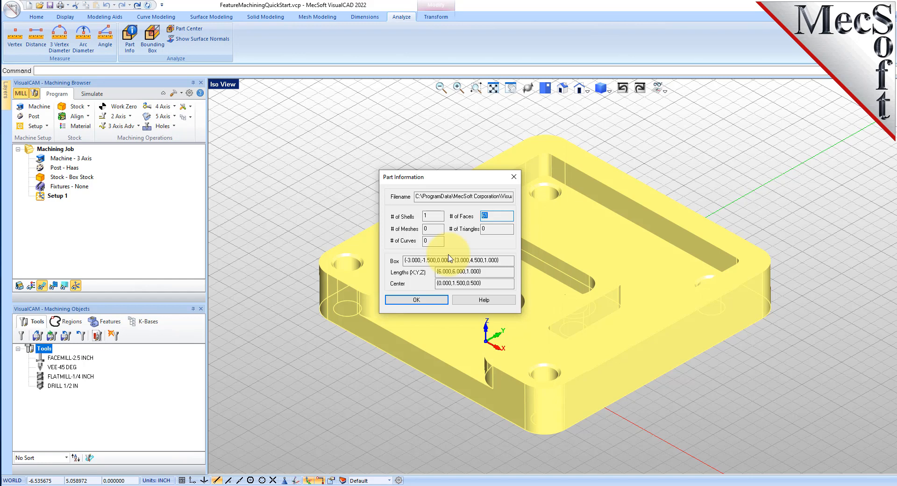
{"action": "left_click", "coordinate": [420, 300]}
{"action": "left_click", "coordinate": [363, 171]}
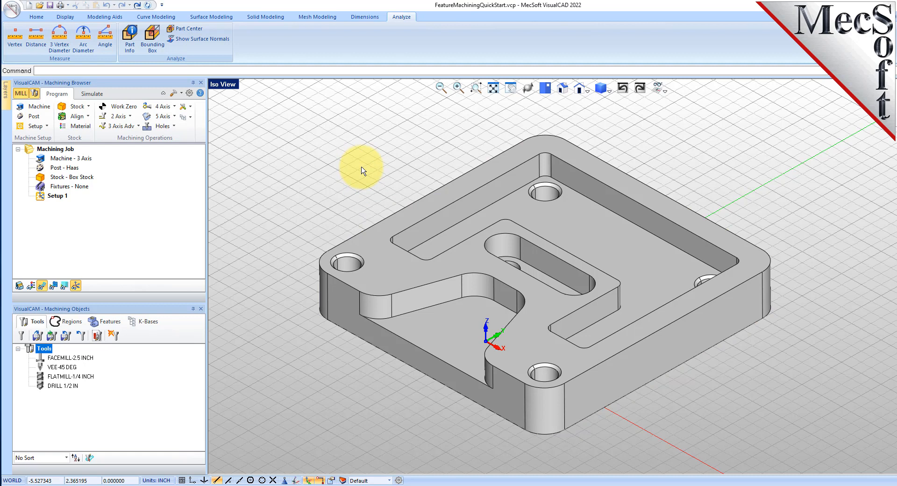
In the CAM preferences for features, set the display transparency to about midway between opaque and transparent
{"action": "left_click", "coordinate": [189, 93]}
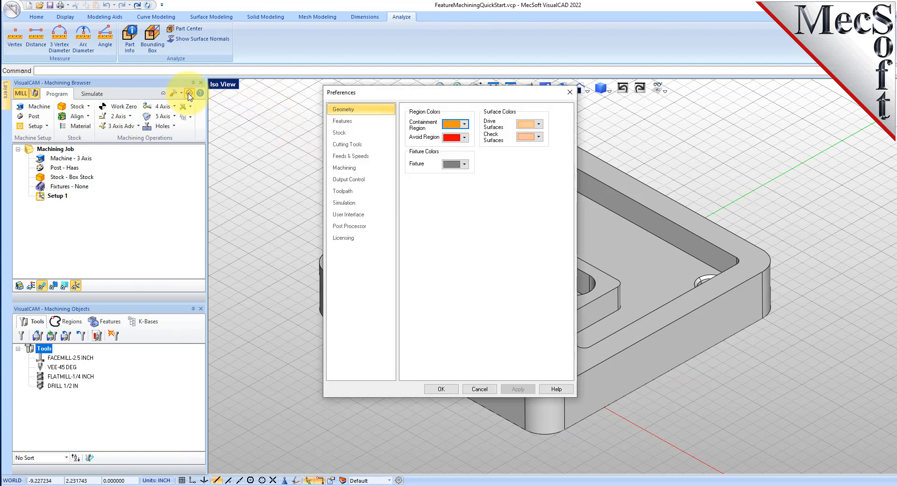
{"action": "left_click", "coordinate": [344, 167]}
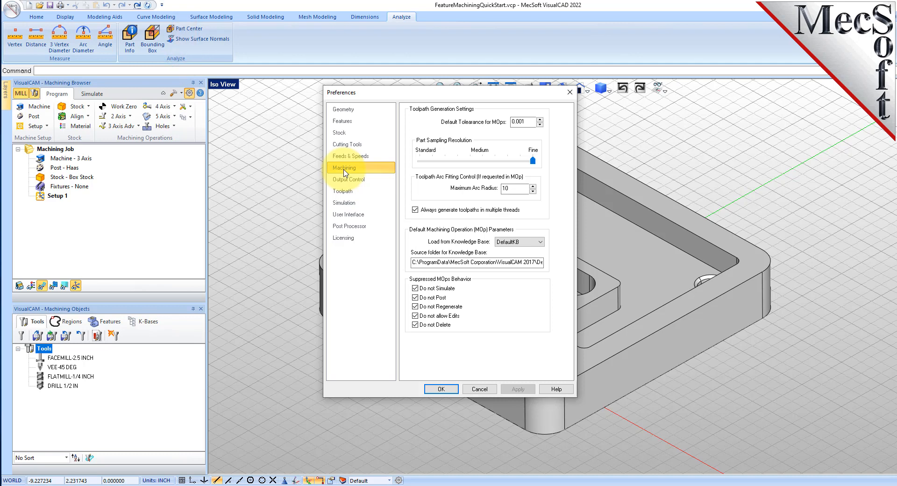
{"action": "left_click", "coordinate": [346, 122]}
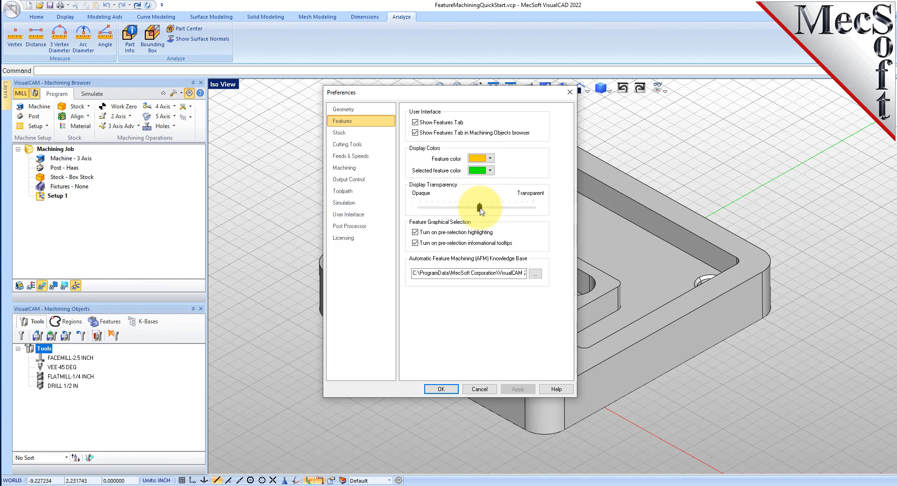
{"action": "mouse_move", "coordinate": [478, 211]}
{"action": "left_mouse_down"}
{"action": "mouse_move", "coordinate": [535, 205]}
{"action": "mouse_move", "coordinate": [482, 207]}
{"action": "mouse_move", "coordinate": [480, 215]}
{"action": "left_mouse_up"}
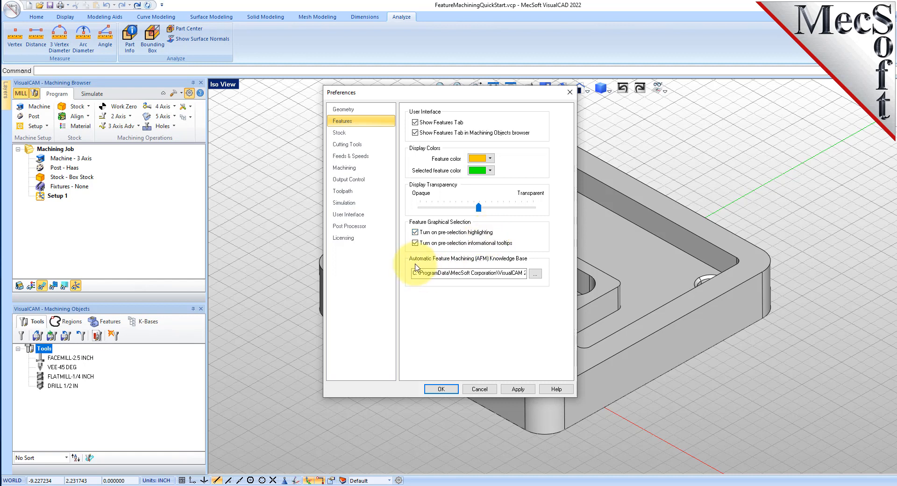
Load DefaultAFM_INCH.vkb as the Automatic Feature Machining knowledge base, check its path, and accept the preferences
{"action": "left_click", "coordinate": [536, 274]}
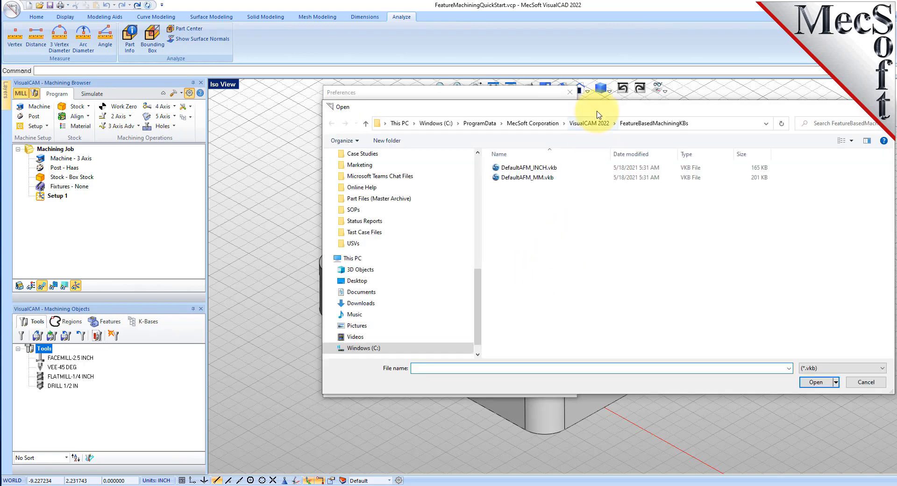
{"action": "left_click", "coordinate": [538, 141]}
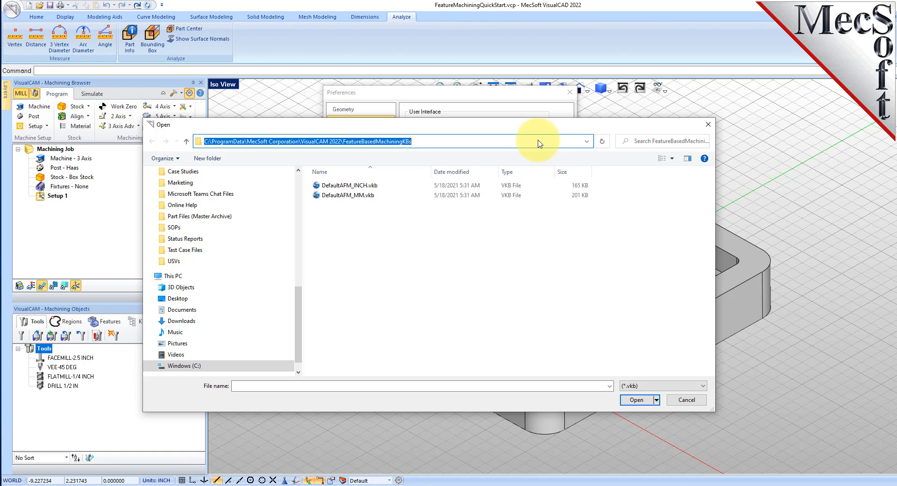
{"action": "left_click", "coordinate": [343, 185]}
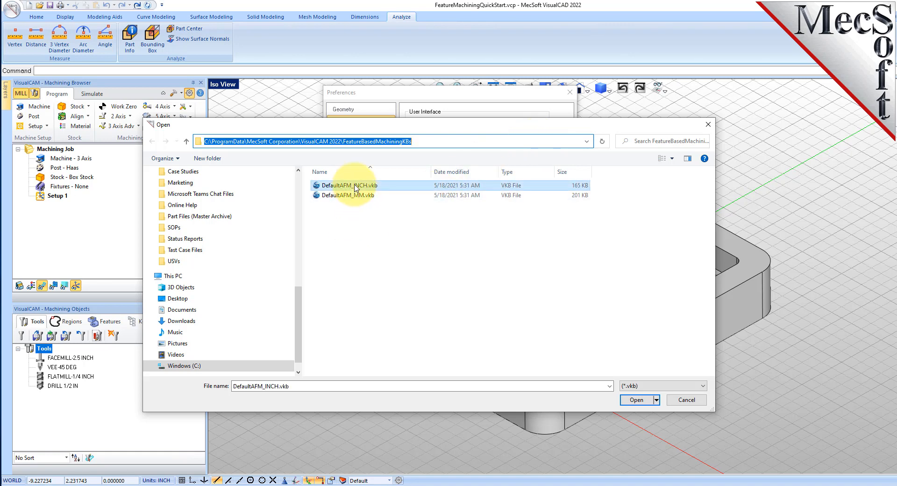
{"action": "left_click", "coordinate": [632, 401]}
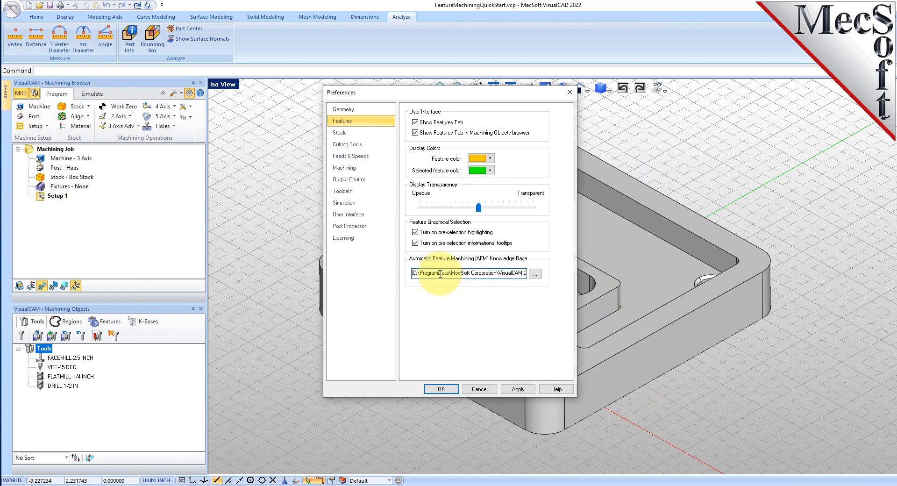
{"action": "left_click_drag", "start_coordinate": [419, 275], "coordinate": [585, 275]}
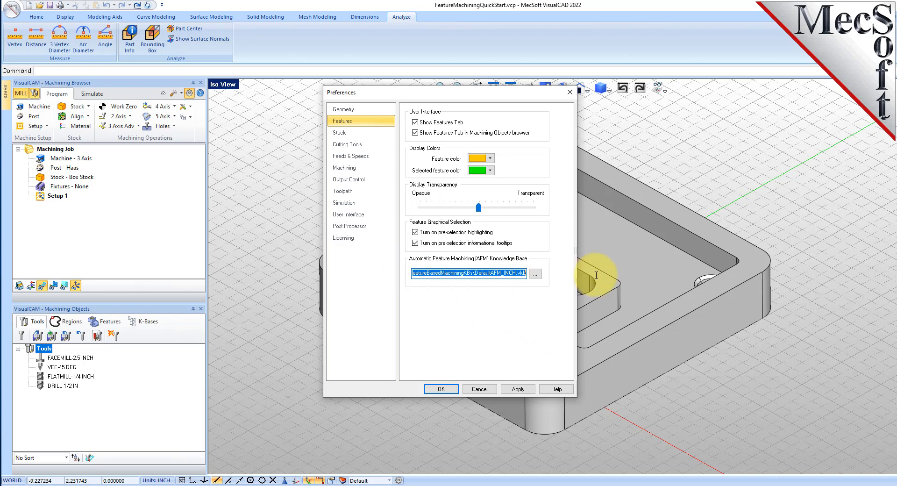
{"action": "left_click", "coordinate": [504, 273]}
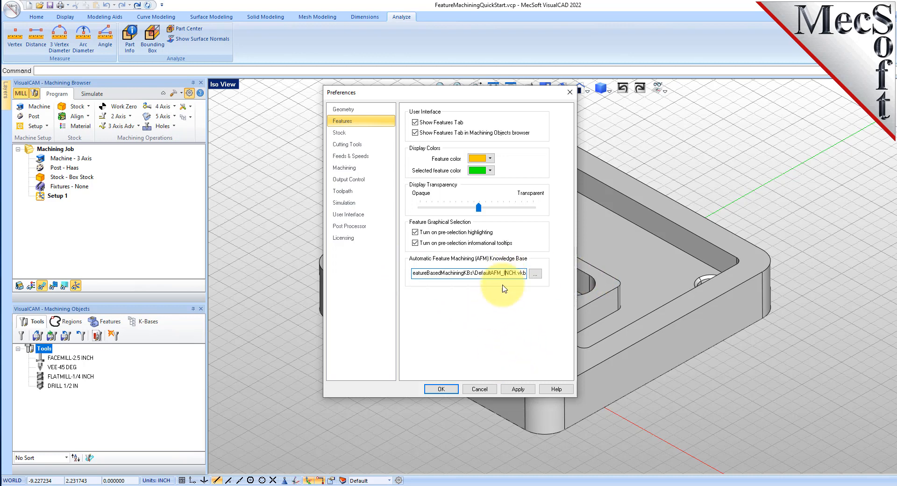
{"action": "left_click", "coordinate": [447, 392]}
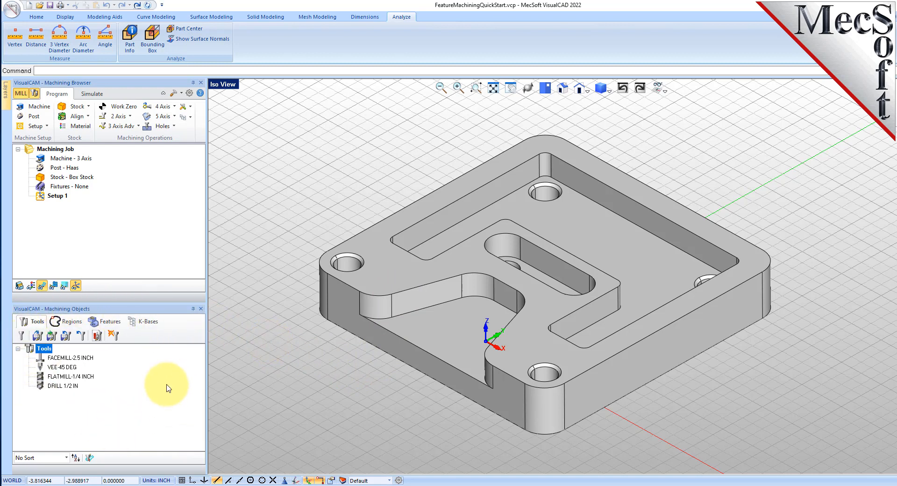
Show the part's machining features list, enlarge its pane, and run feature detection
{"action": "left_click", "coordinate": [116, 327]}
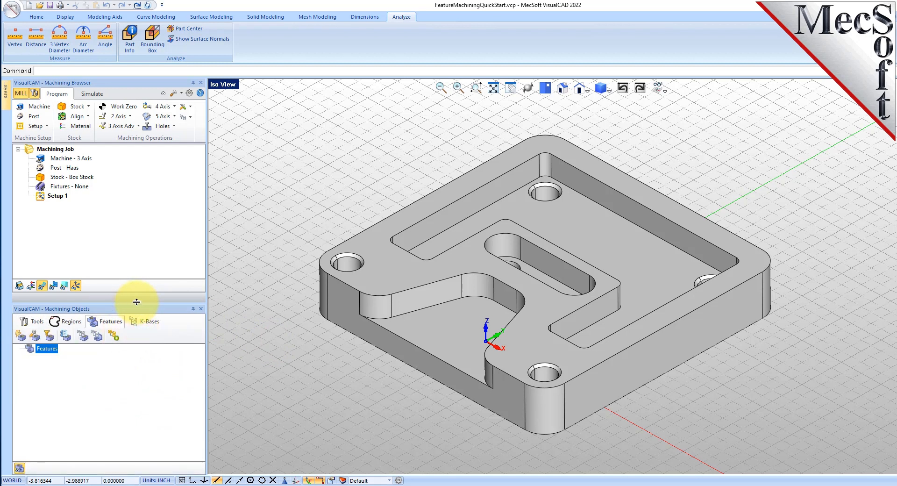
{"action": "left_click_drag", "start_coordinate": [136, 303], "coordinate": [148, 232]}
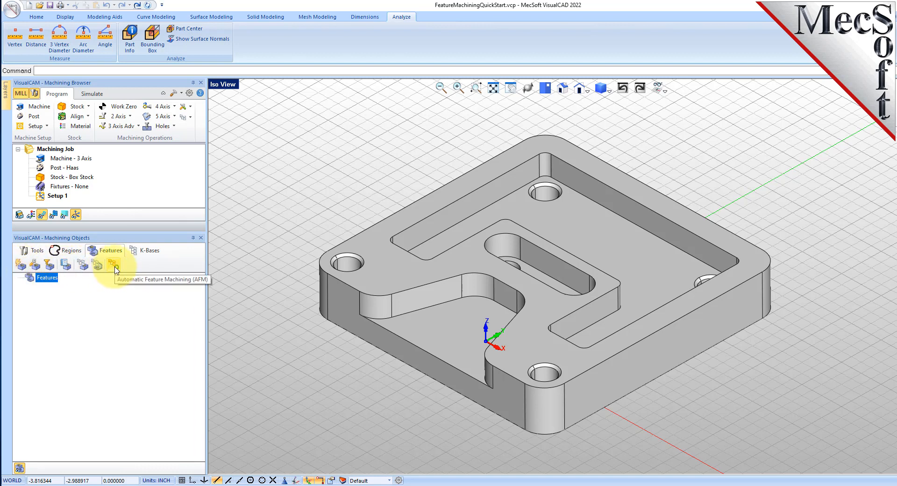
{"action": "left_click", "coordinate": [20, 265]}
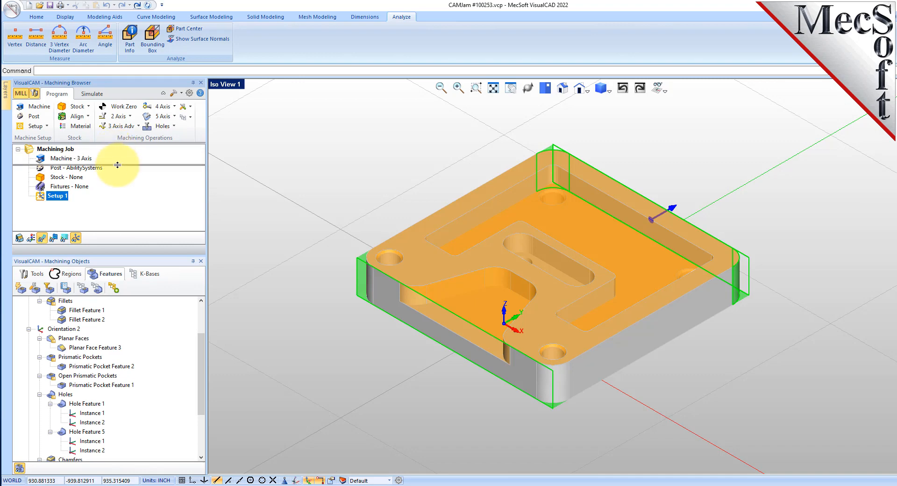
Enlarge the features list and inspect the silhouette, planar face and fillet features under Orientation 1 on the model
{"action": "left_click_drag", "start_coordinate": [117, 165], "coordinate": [117, 166]}
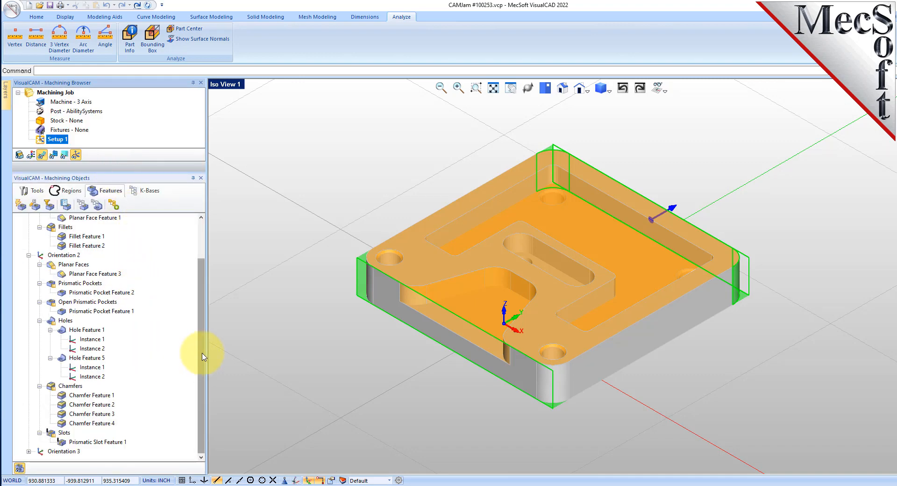
{"action": "left_click_drag", "start_coordinate": [201, 358], "coordinate": [201, 310]}
{"action": "left_click", "coordinate": [86, 246]}
{"action": "left_click", "coordinate": [89, 264]}
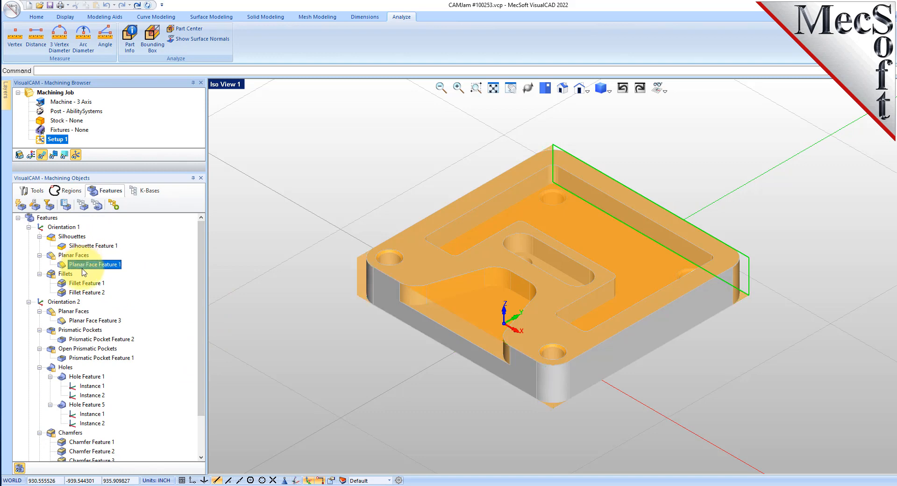
{"action": "left_click", "coordinate": [85, 283]}
Inspect the planar face, pocket, hole, chamfer and slot features under Orientation 2, and shrink the features pane again
{"action": "left_click", "coordinate": [80, 321]}
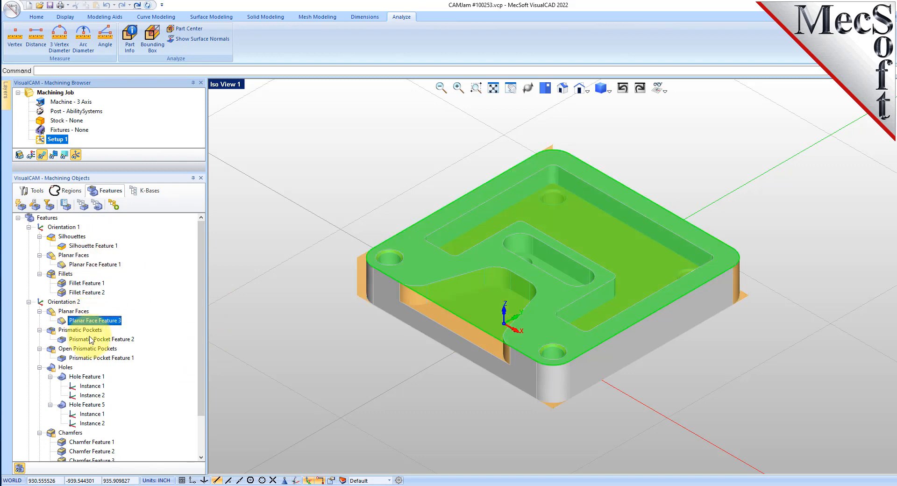
{"action": "left_click", "coordinate": [92, 339]}
{"action": "left_click", "coordinate": [90, 358]}
{"action": "scroll", "coordinate": [154, 285], "scroll_direction": "down", "scroll_amount": 2}
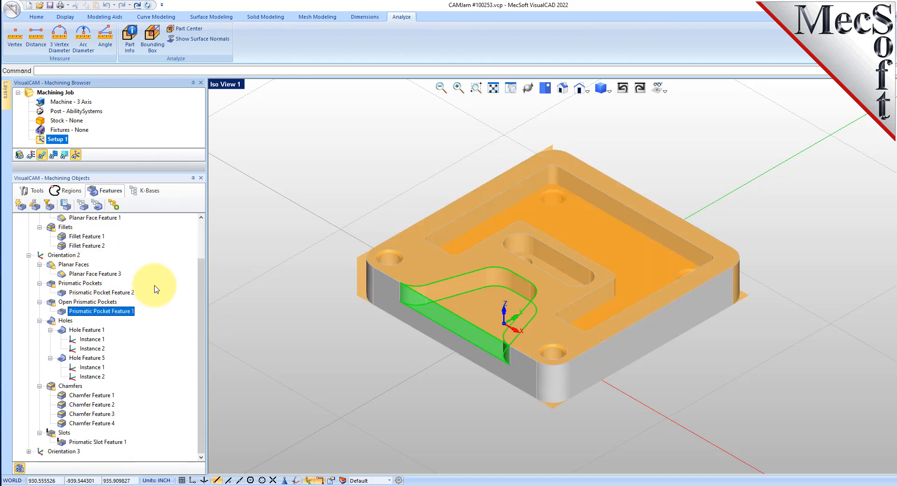
{"action": "left_click", "coordinate": [86, 329]}
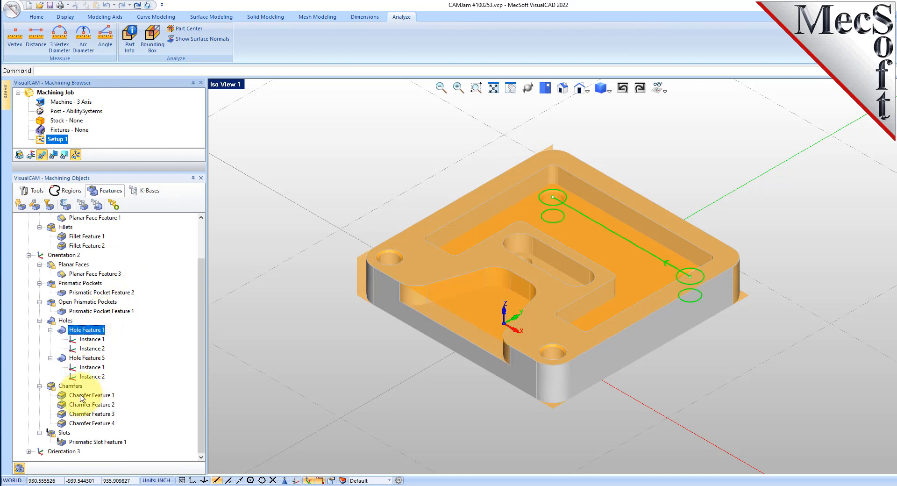
{"action": "left_click", "coordinate": [70, 386]}
{"action": "left_click", "coordinate": [65, 443]}
{"action": "scroll", "coordinate": [133, 262], "scroll_direction": "up", "scroll_amount": 2}
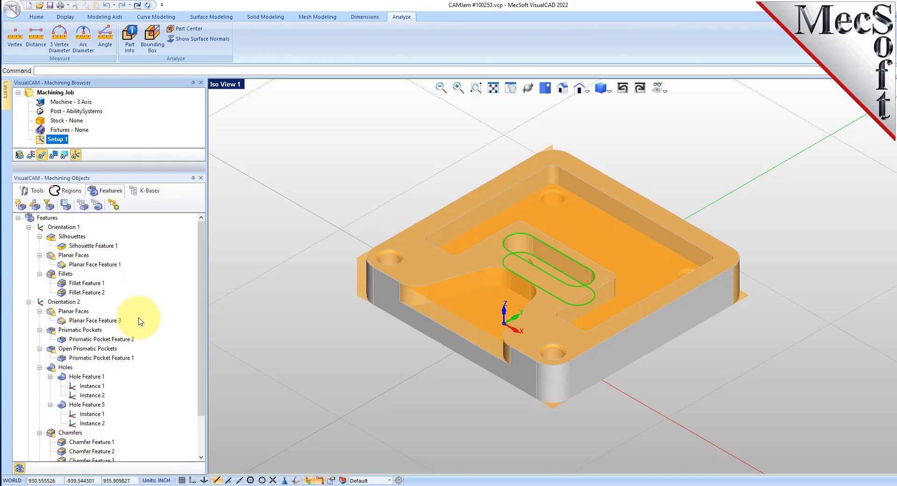
{"action": "left_click_drag", "start_coordinate": [113, 172], "coordinate": [118, 284]}
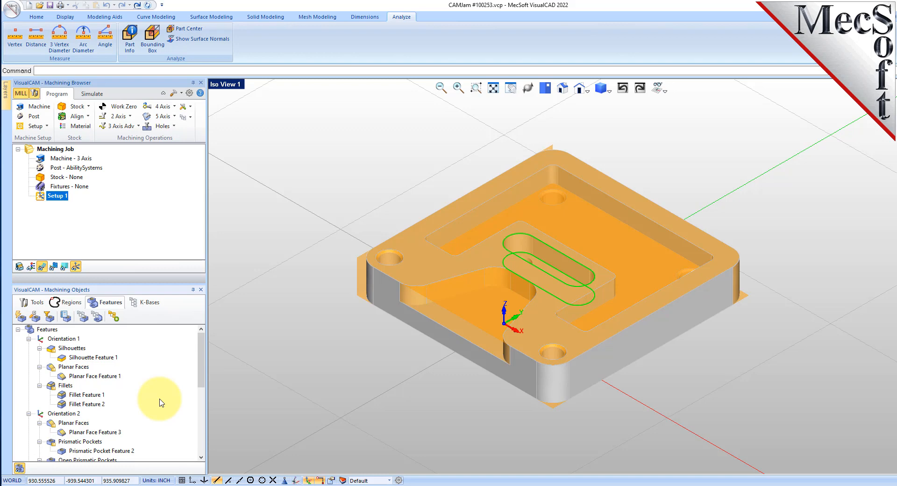
Inspect the silhouettes and the planar face feature under Orientation 1 on the model
{"action": "left_click", "coordinate": [75, 350]}
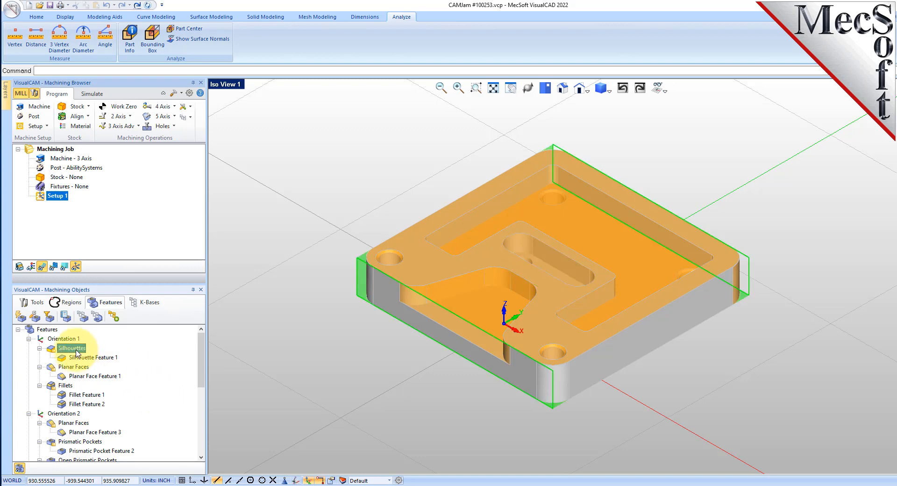
{"action": "left_click", "coordinate": [91, 379]}
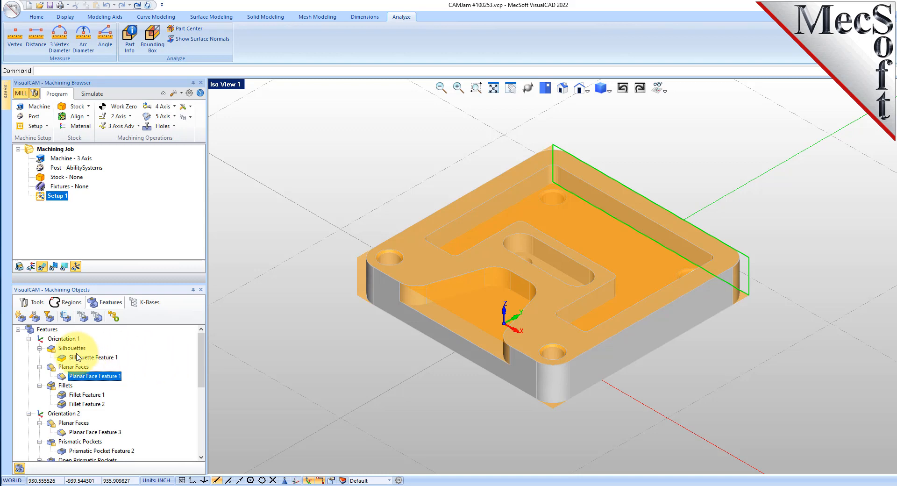
{"action": "left_click", "coordinate": [47, 330]}
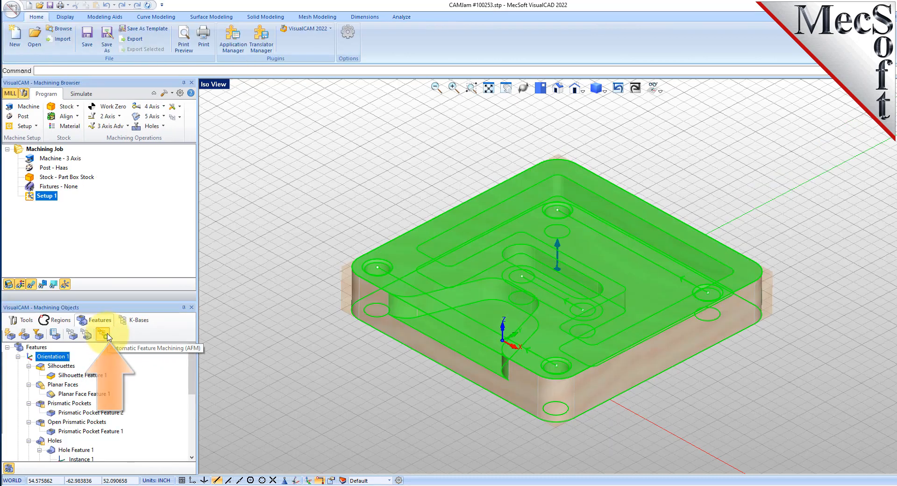
Generate machining operations for Orientation 1 with Automatic Feature Machining, and delete all the generated operations from Setup 1
{"action": "left_click", "coordinate": [104, 222]}
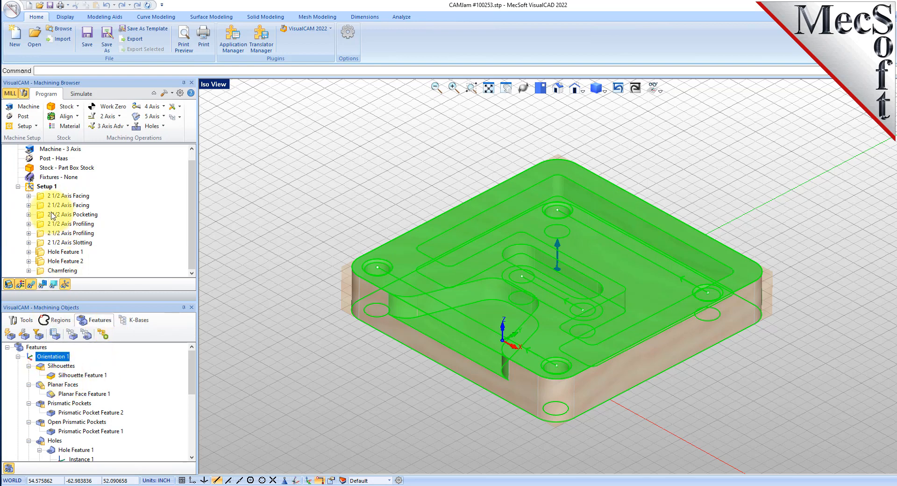
{"action": "left_click", "coordinate": [42, 199]}
{"action": "key", "text": "Delete"}
{"action": "key", "text": "Delete"}
{"action": "key", "text": "Delete"}
{"action": "key", "text": "Delete"}
{"action": "key", "text": "Delete"}
{"action": "key", "text": "Delete"}
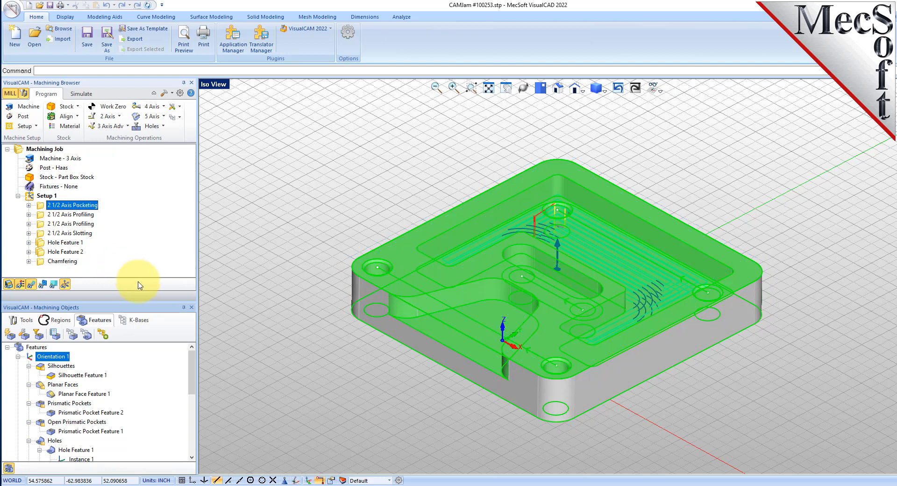
{"action": "key", "text": "Delete"}
{"action": "key", "text": "Delete"}
{"action": "key", "text": "Delete"}
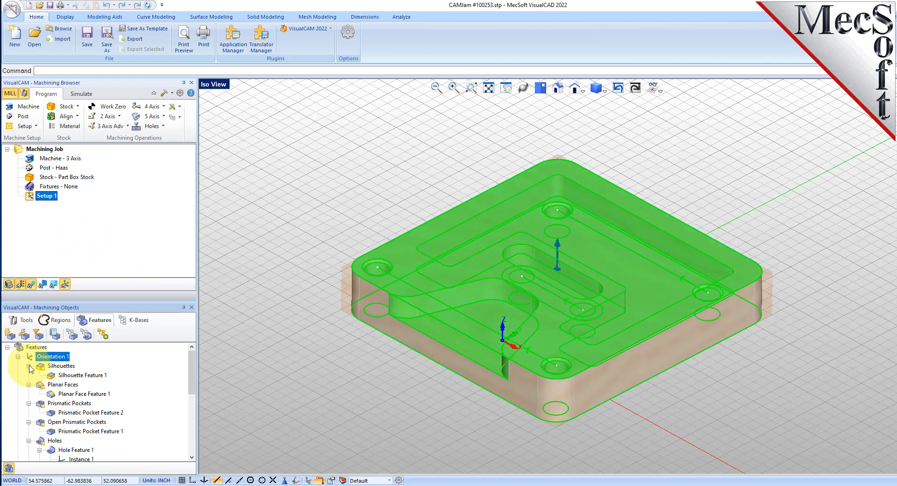
Run Automatic Feature Machining on the Orientation 1 features and enlarge the machining job pane to show its operations
{"action": "left_click", "coordinate": [41, 384]}
{"action": "left_click", "coordinate": [46, 357]}
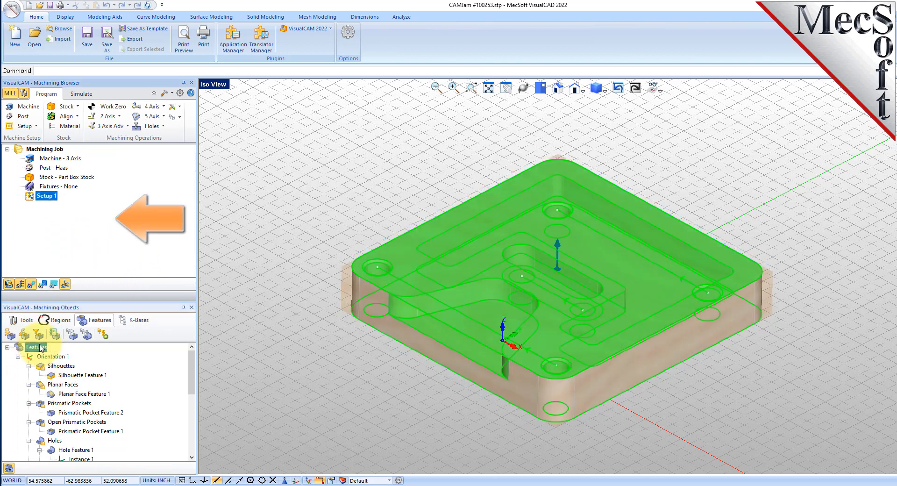
{"action": "left_click", "coordinate": [107, 335]}
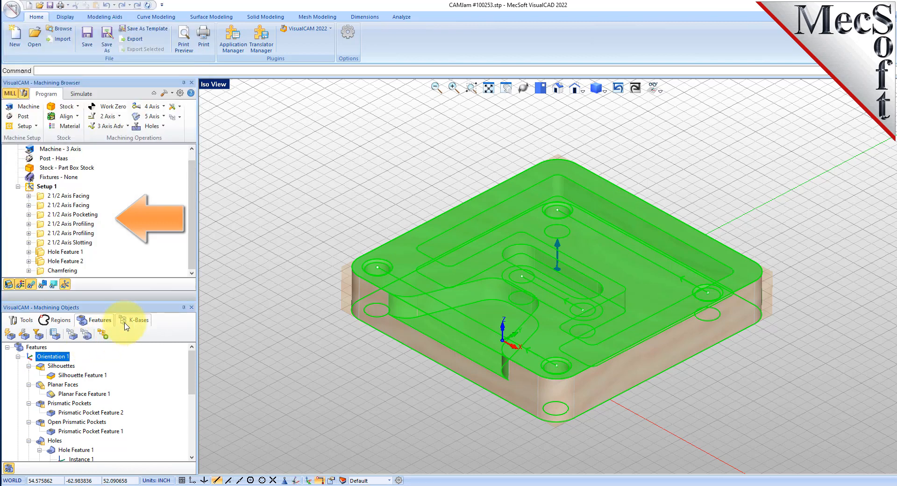
{"action": "left_click_drag", "start_coordinate": [129, 333], "coordinate": [129, 334]}
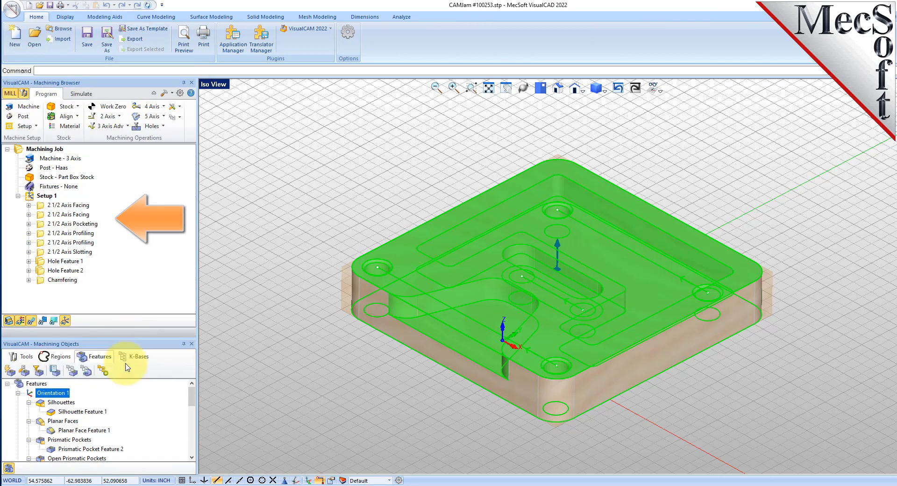
Review the toolpaths of the facing, pocketing, profiling and slotting operations under Setup 1 on the part
{"action": "left_click", "coordinate": [47, 206]}
{"action": "left_click", "coordinate": [43, 215]}
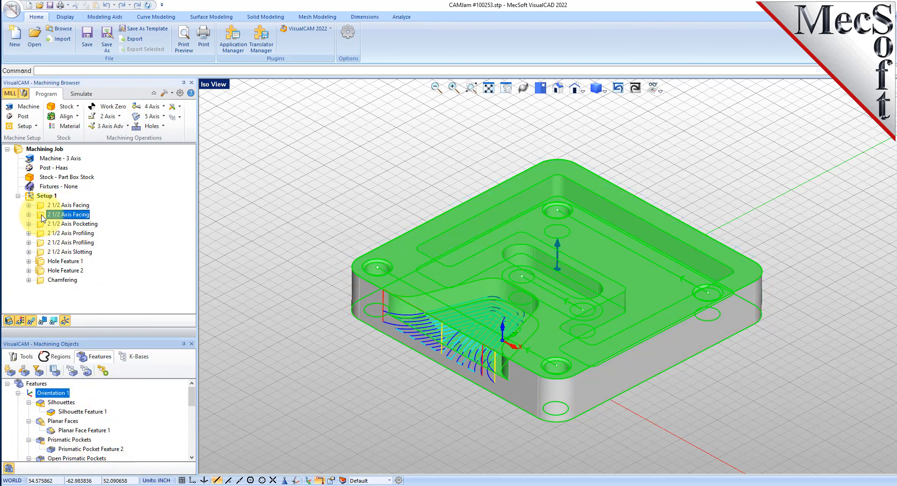
{"action": "left_click", "coordinate": [43, 224]}
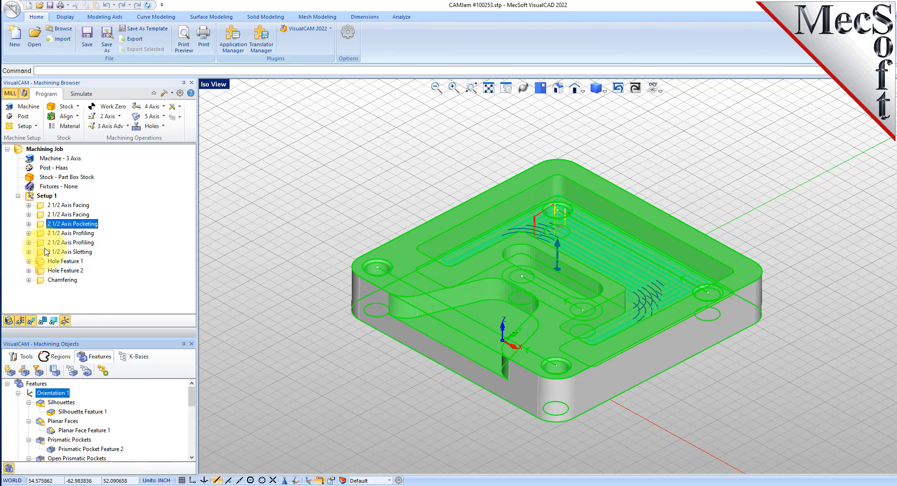
{"action": "left_click", "coordinate": [41, 235]}
{"action": "left_click", "coordinate": [43, 243]}
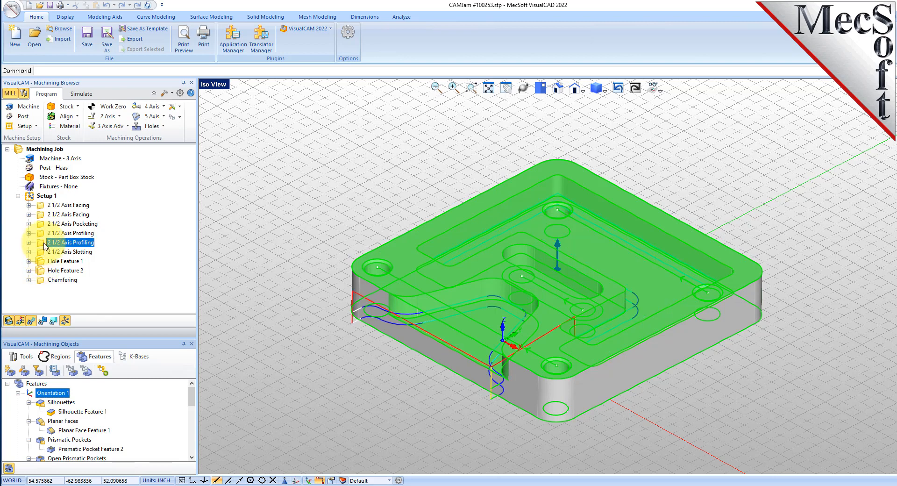
{"action": "left_click", "coordinate": [43, 252]}
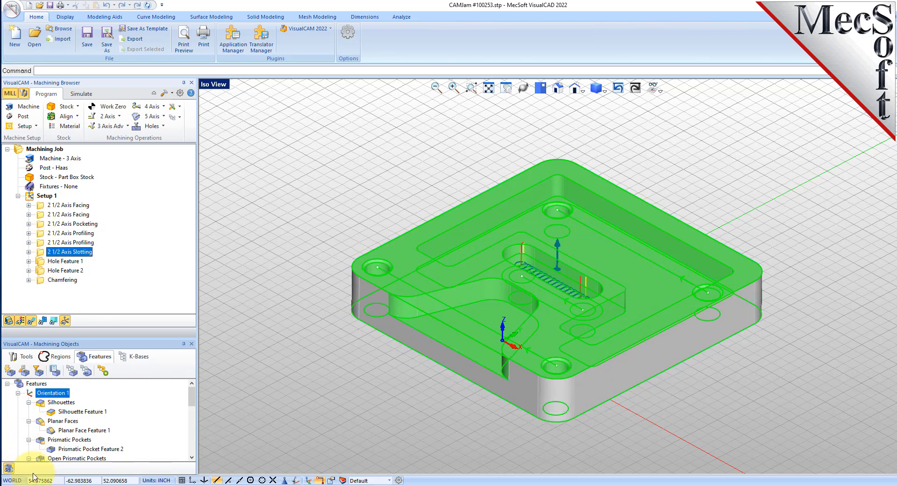
Highlight the prismatic pockets, and review the toolpaths of both hole features, the chamfering and the first facing operation
{"action": "left_click", "coordinate": [64, 441]}
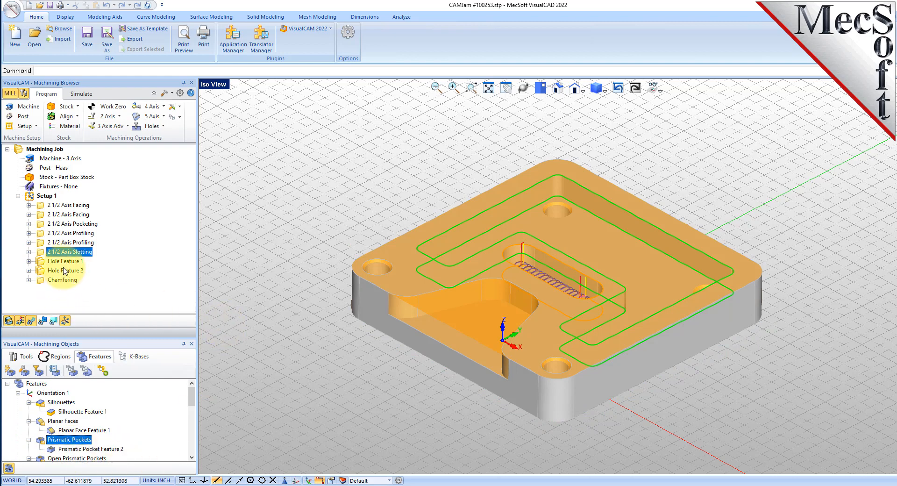
{"action": "left_click", "coordinate": [50, 262]}
{"action": "left_click", "coordinate": [47, 271]}
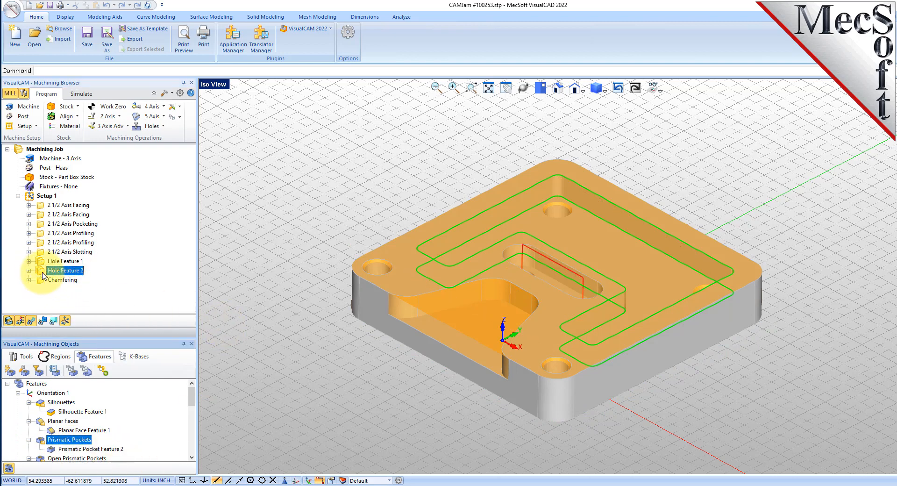
{"action": "left_click", "coordinate": [41, 281]}
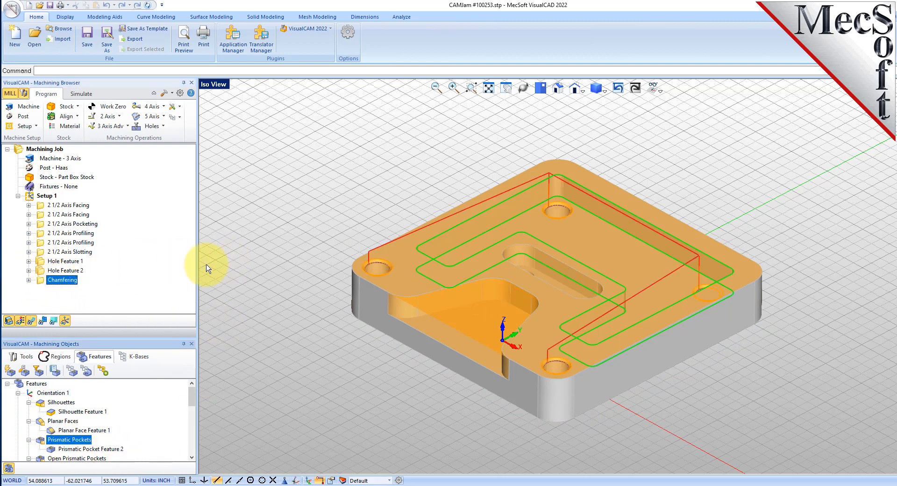
{"action": "left_click", "coordinate": [43, 205]}
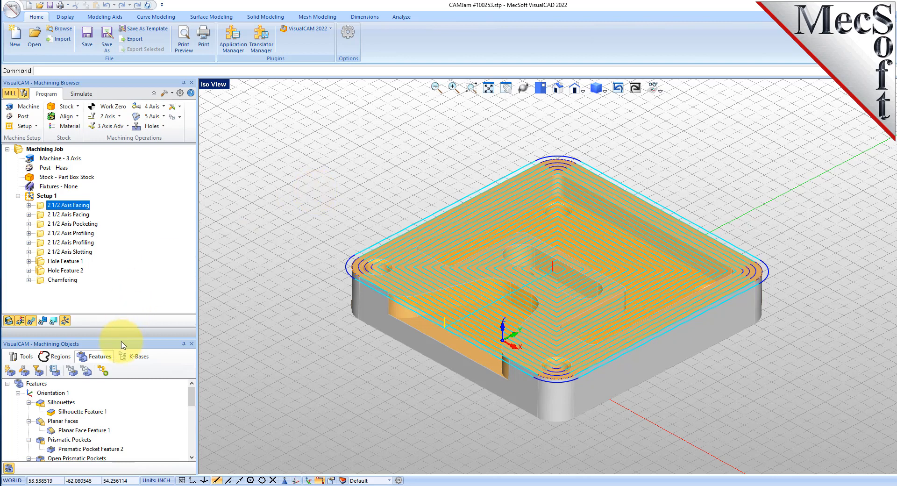
Shrink the machining job pane and delete all machining operations together with Setup 1
{"action": "left_click_drag", "start_coordinate": [121, 314], "coordinate": [120, 291]}
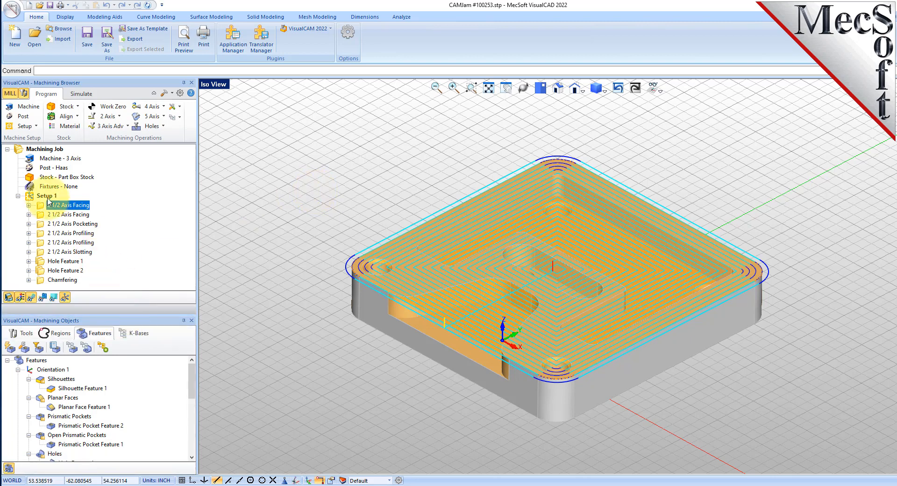
{"action": "key", "text": "Delete"}
{"action": "key", "text": "Delete"}
{"action": "key", "text": "Delete"}
{"action": "key", "text": "Delete"}
{"action": "key", "text": "Delete"}
{"action": "key", "text": "Delete"}
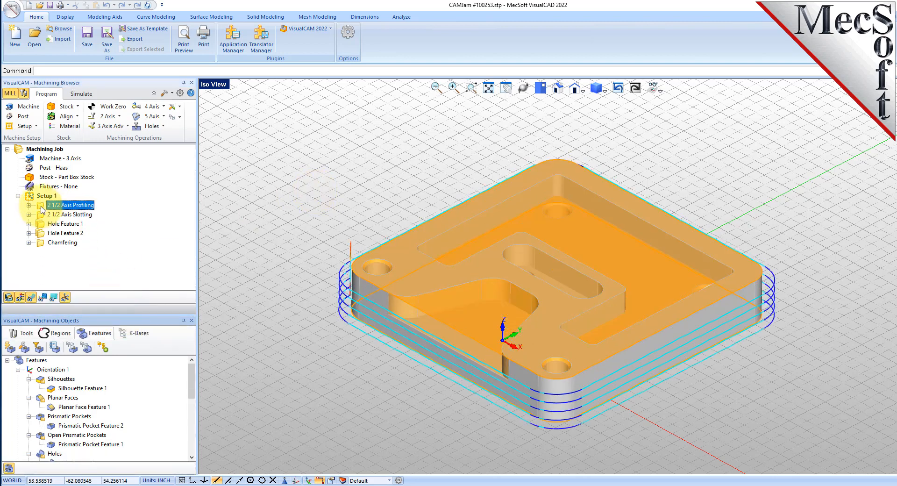
{"action": "left_click", "coordinate": [31, 199]}
{"action": "key", "text": "Delete"}
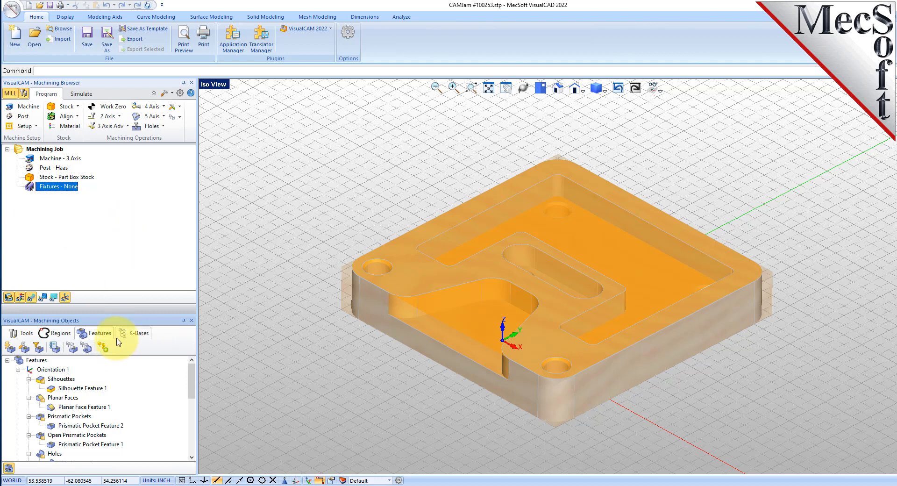
Delete the Orientation 1 and Orientation 2 feature groups from the part's features list
{"action": "left_click", "coordinate": [58, 370]}
{"action": "key", "text": "Delete"}
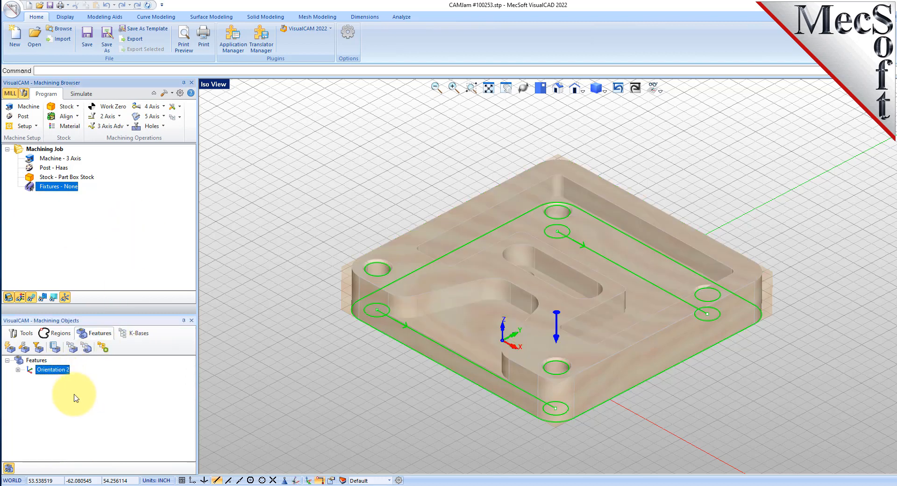
{"action": "key", "text": "Delete"}
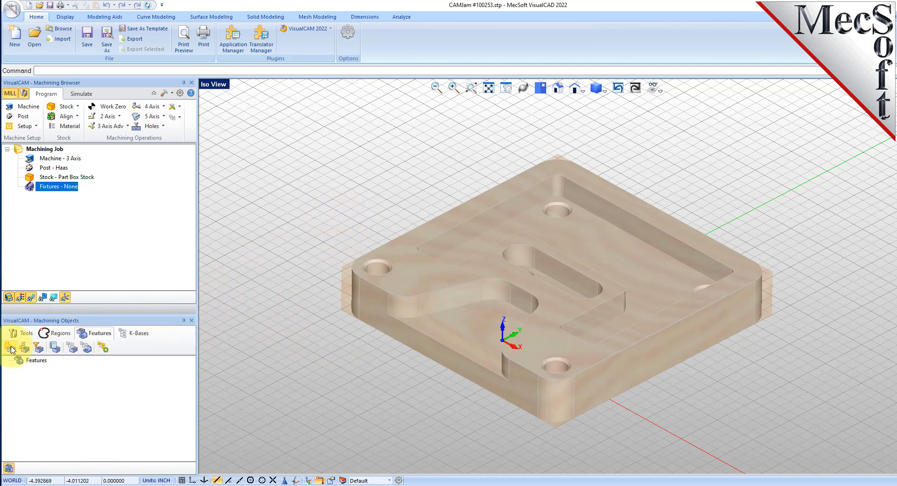
Detect the part's machinable features interactively by picking its top planar face
{"action": "left_click", "coordinate": [25, 350]}
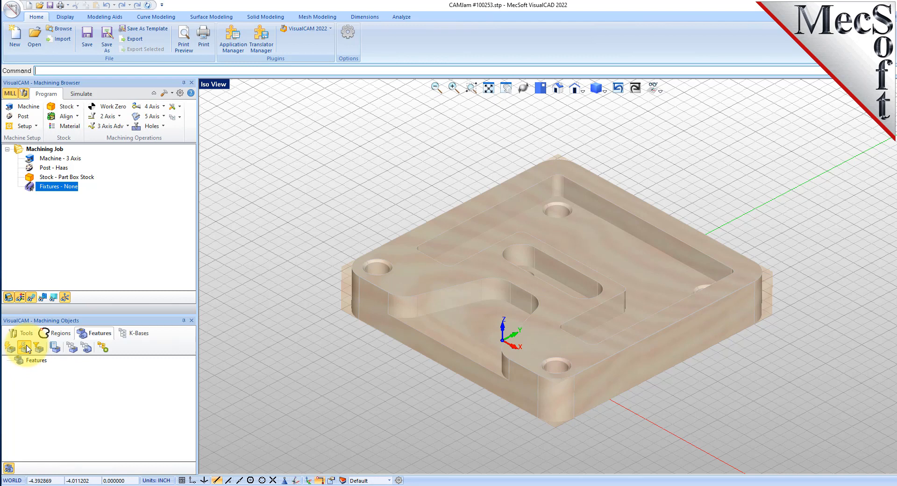
{"action": "left_click", "coordinate": [429, 279]}
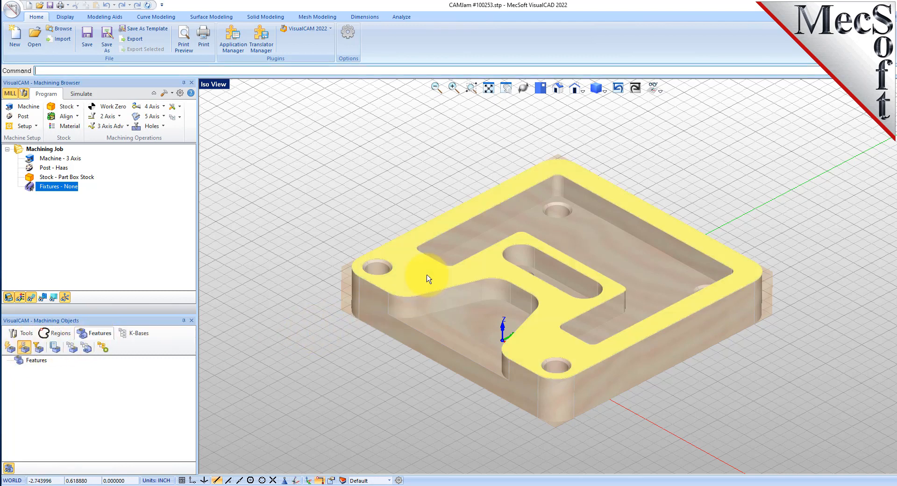
{"action": "left_click", "coordinate": [428, 279]}
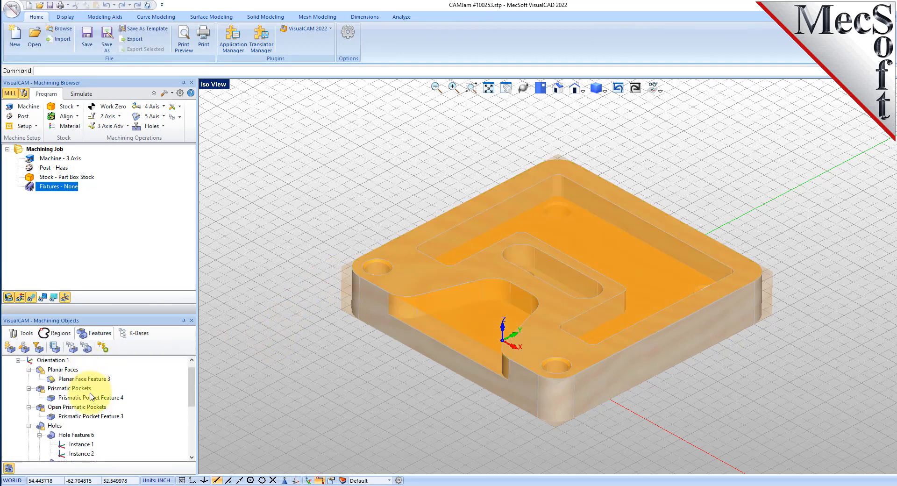
Inspect the newly detected planar face, closed and open pocket, hole, chamfer and slot features under Orientation 1 on the model
{"action": "left_click_drag", "start_coordinate": [191, 387], "coordinate": [184, 366]}
{"action": "left_click", "coordinate": [75, 388]}
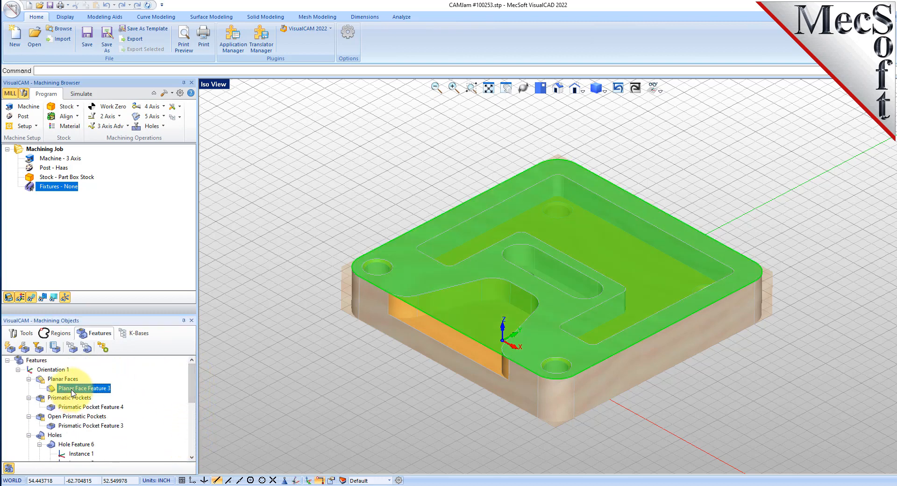
{"action": "left_click", "coordinate": [77, 425]}
{"action": "scroll", "coordinate": [76, 411], "scroll_direction": "down", "scroll_amount": 2}
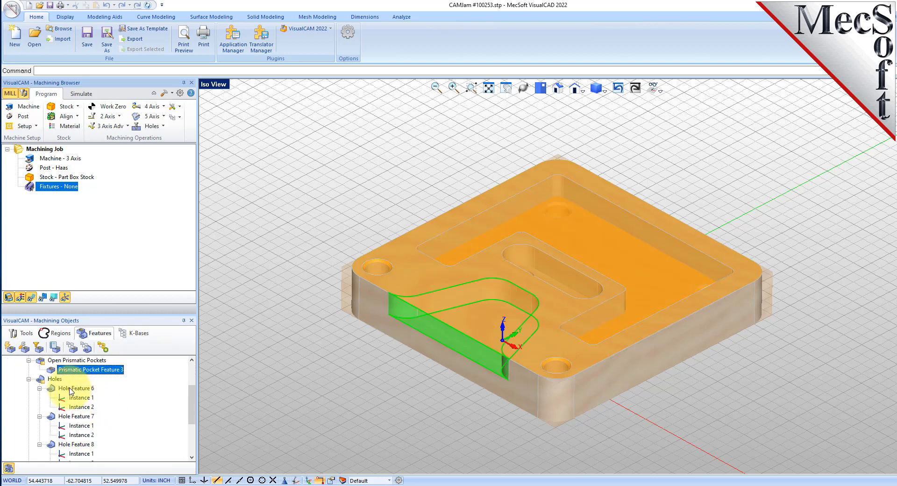
{"action": "left_click", "coordinate": [75, 388]}
{"action": "scroll", "coordinate": [70, 383], "scroll_direction": "up", "scroll_amount": 2}
{"action": "left_click", "coordinate": [64, 379]}
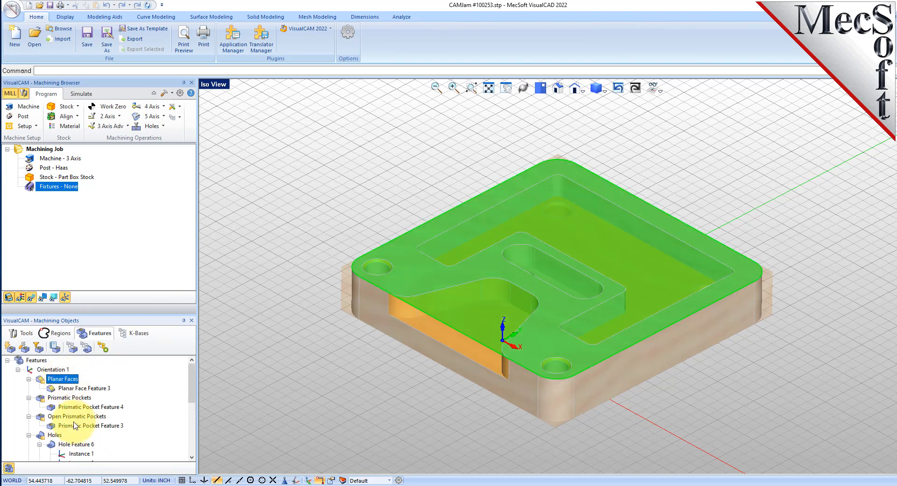
{"action": "left_click", "coordinate": [77, 406]}
{"action": "left_click", "coordinate": [75, 416]}
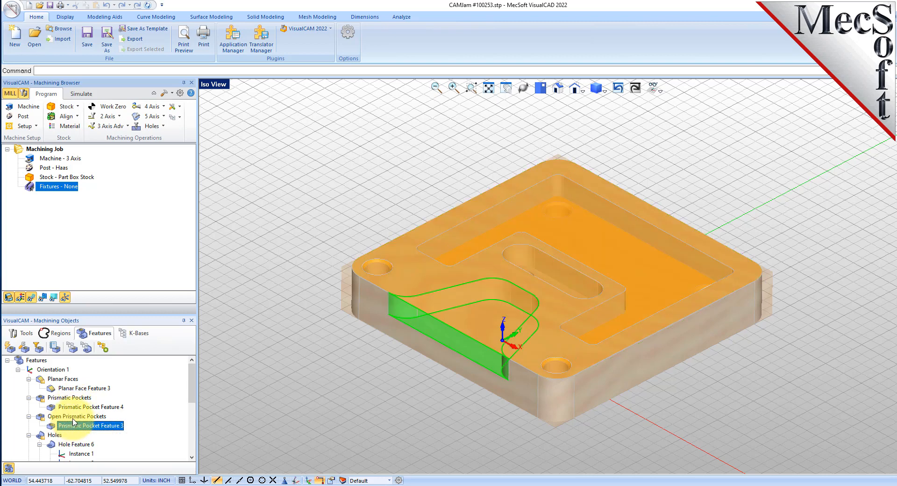
{"action": "scroll", "coordinate": [70, 420], "scroll_direction": "down", "scroll_amount": 5}
{"action": "left_click", "coordinate": [60, 397]}
{"action": "left_click", "coordinate": [53, 444]}
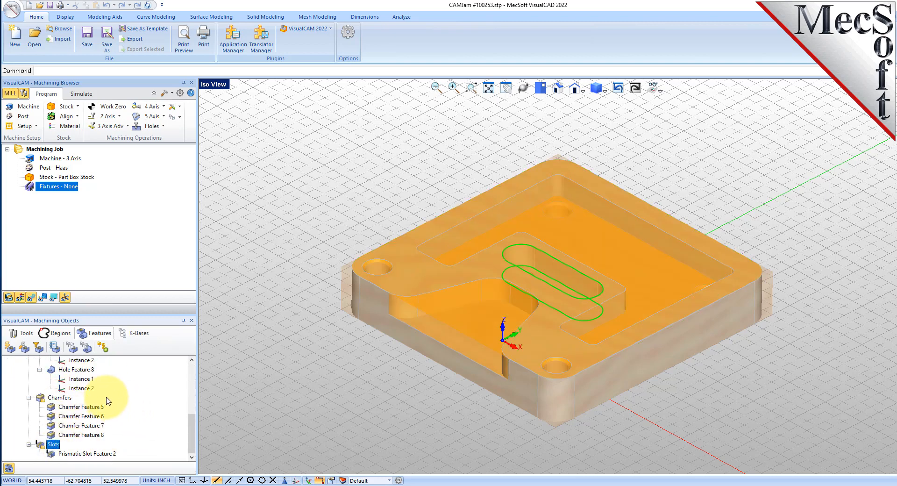
Generate machining operations for the interactively detected Orientation 1 features with Automatic Feature Machining
{"action": "scroll", "coordinate": [110, 392], "scroll_direction": "up", "scroll_amount": 5}
{"action": "left_click", "coordinate": [52, 370]}
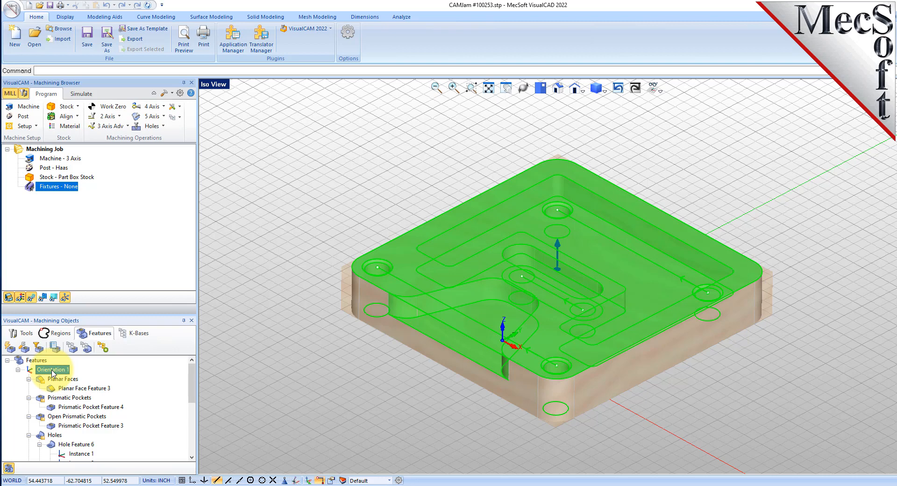
{"action": "left_click", "coordinate": [103, 348]}
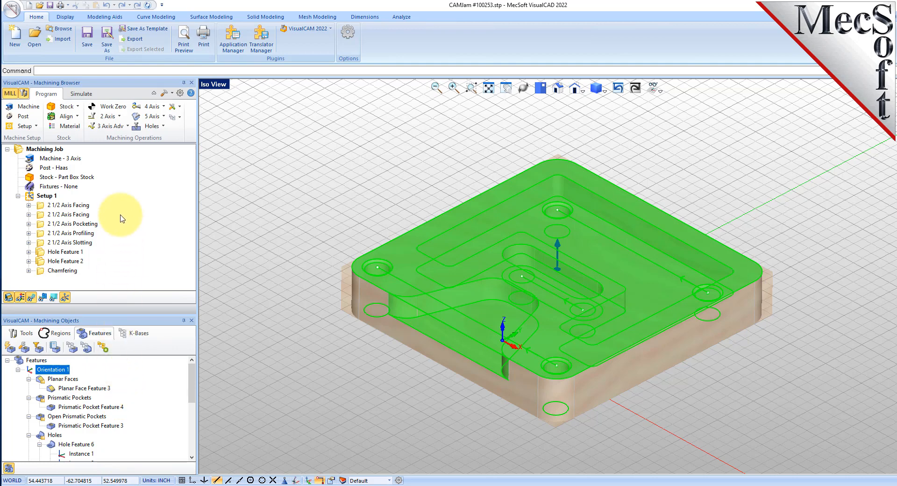
Delete Setup 1 with its operations, and delete the Orientation 1 features
{"action": "left_click", "coordinate": [38, 196]}
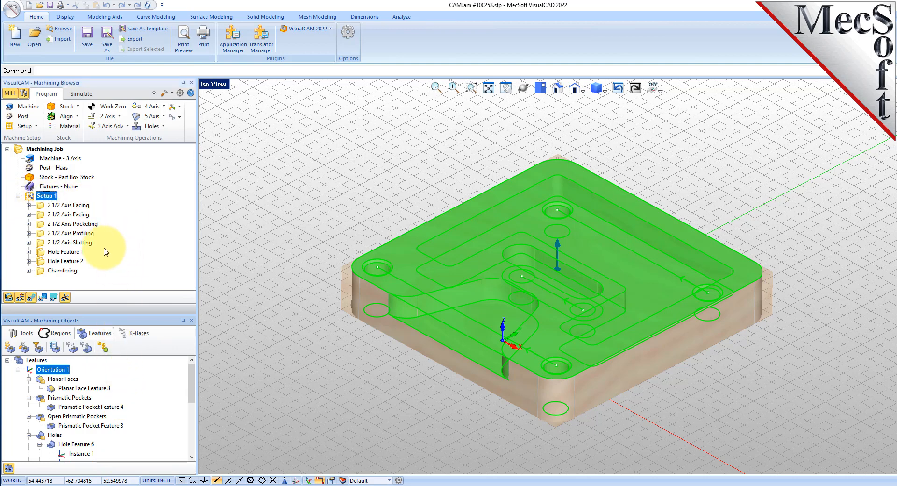
{"action": "key", "text": "Delete"}
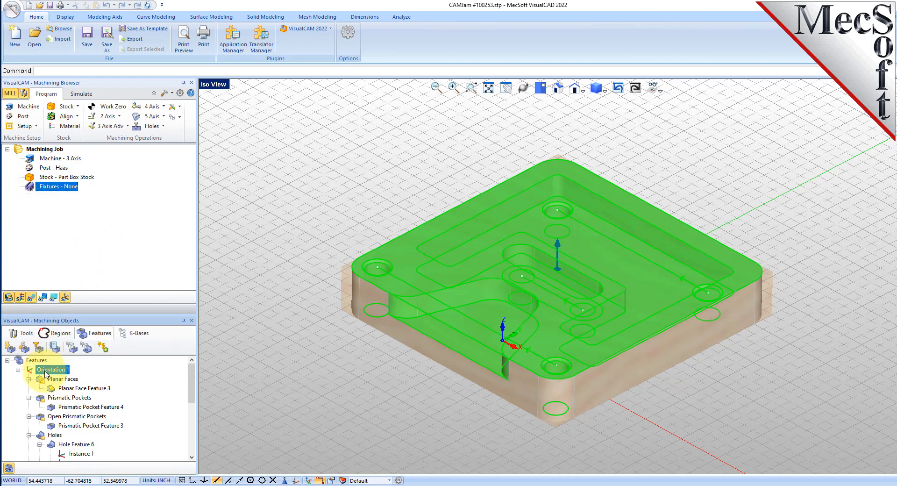
{"action": "key", "text": "Delete"}
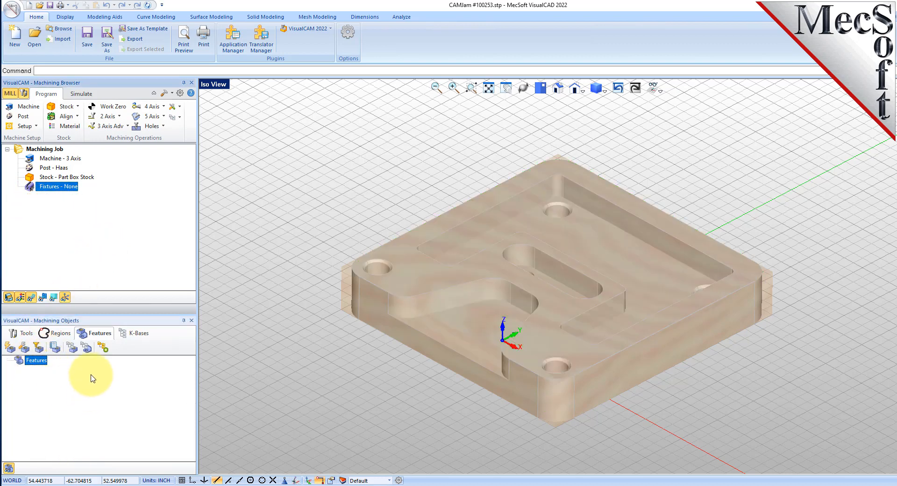
Enable the diameter and depth range filters for hole feature detection, and automatically detect the part's features with the stock hidden
{"action": "left_click", "coordinate": [8, 298]}
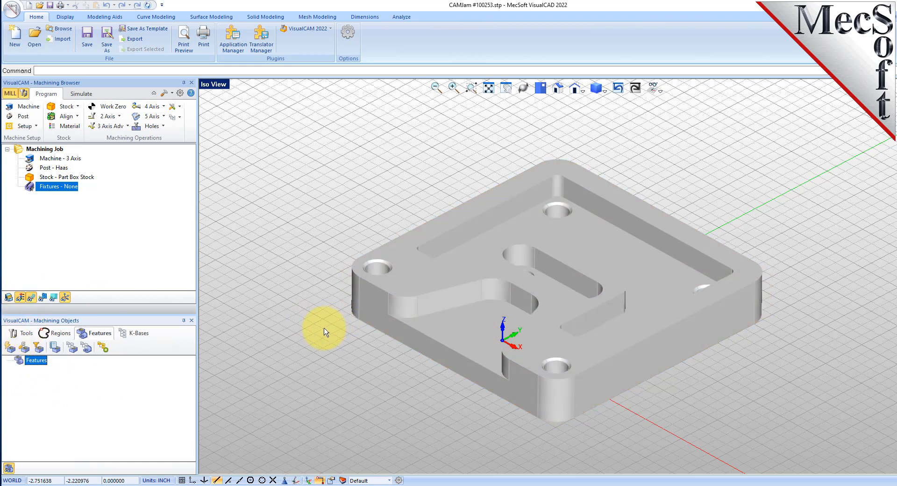
{"action": "left_click", "coordinate": [38, 347]}
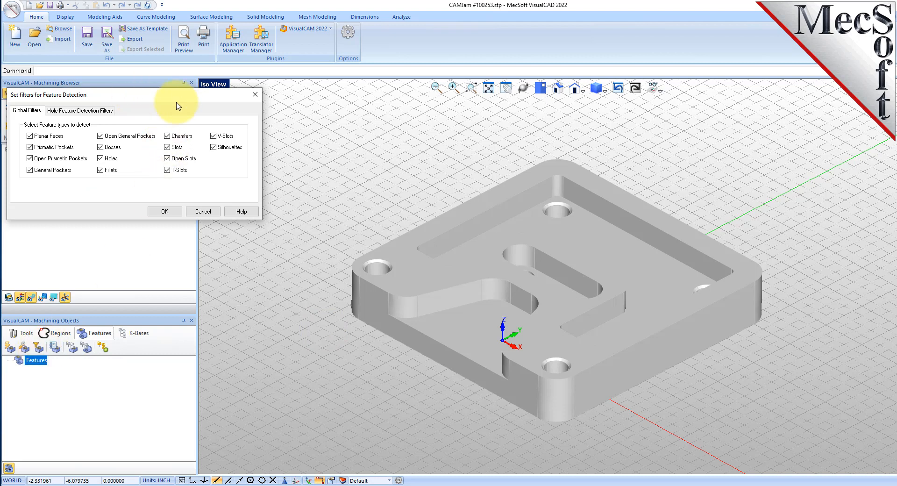
{"action": "left_click_drag", "start_coordinate": [177, 106], "coordinate": [397, 184]}
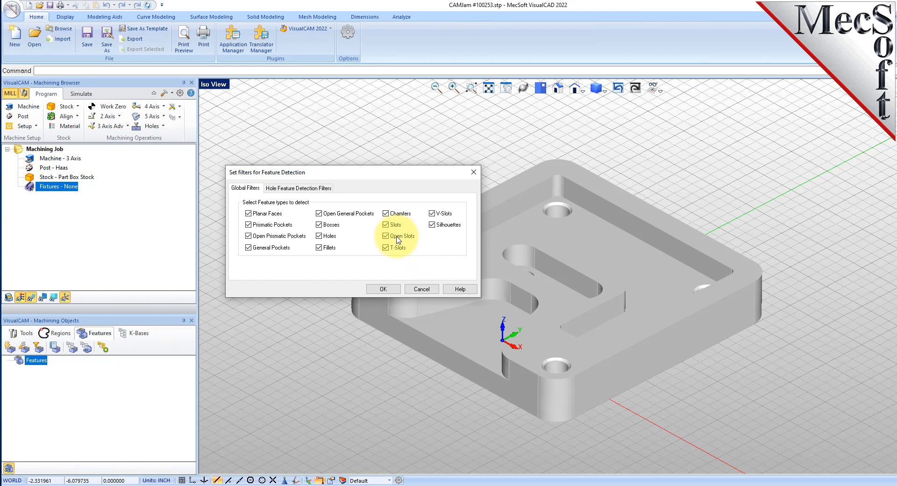
{"action": "left_click", "coordinate": [311, 188]}
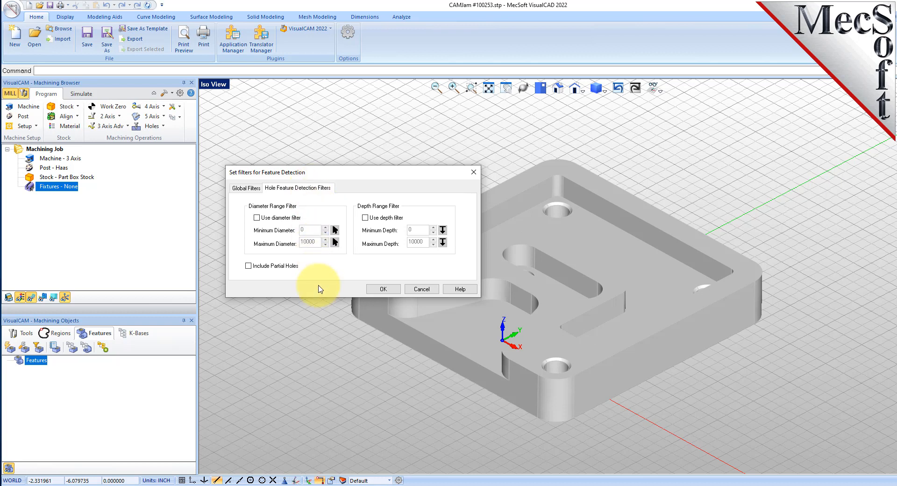
{"action": "left_click", "coordinate": [256, 217]}
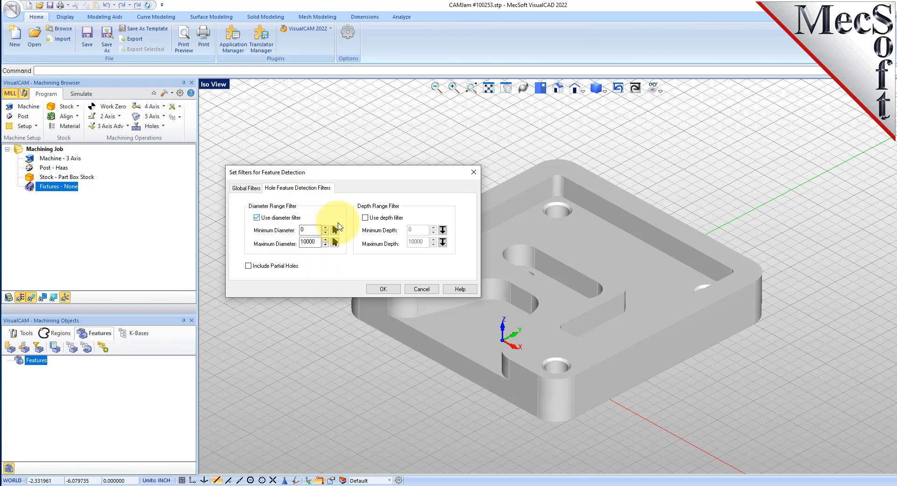
{"action": "left_click", "coordinate": [365, 218]}
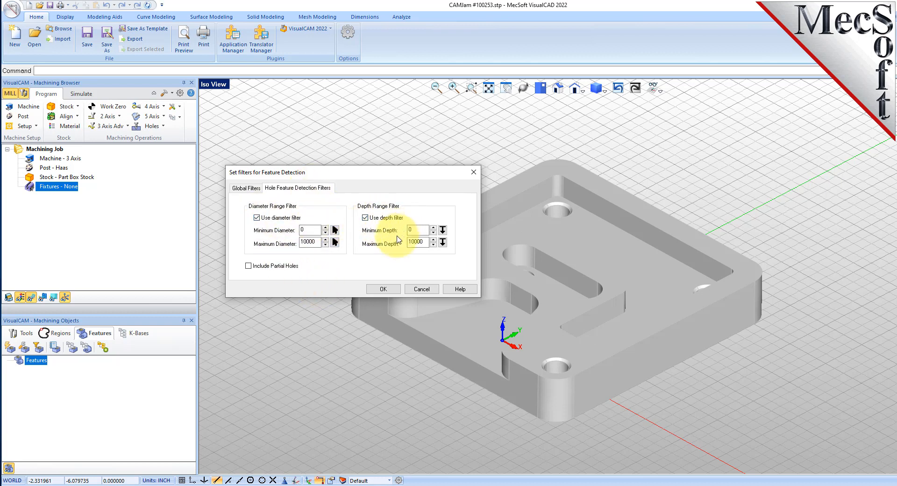
{"action": "left_click", "coordinate": [393, 292]}
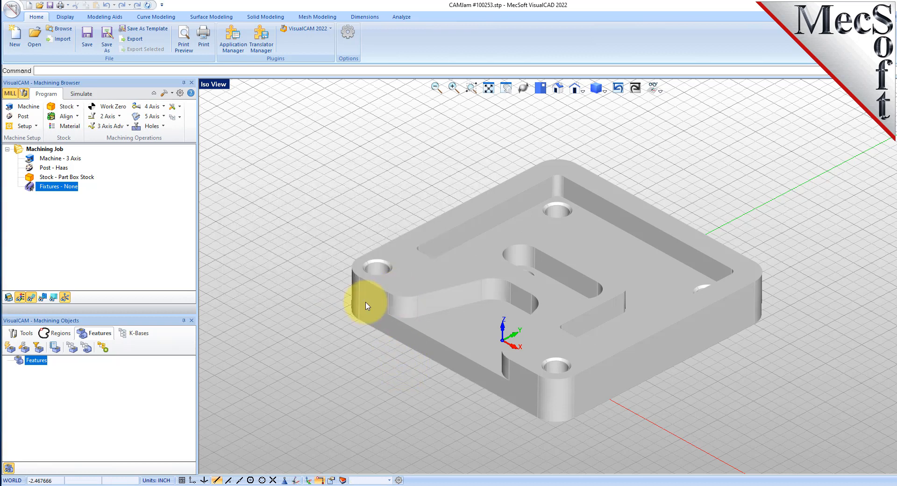
{"action": "left_click", "coordinate": [12, 350]}
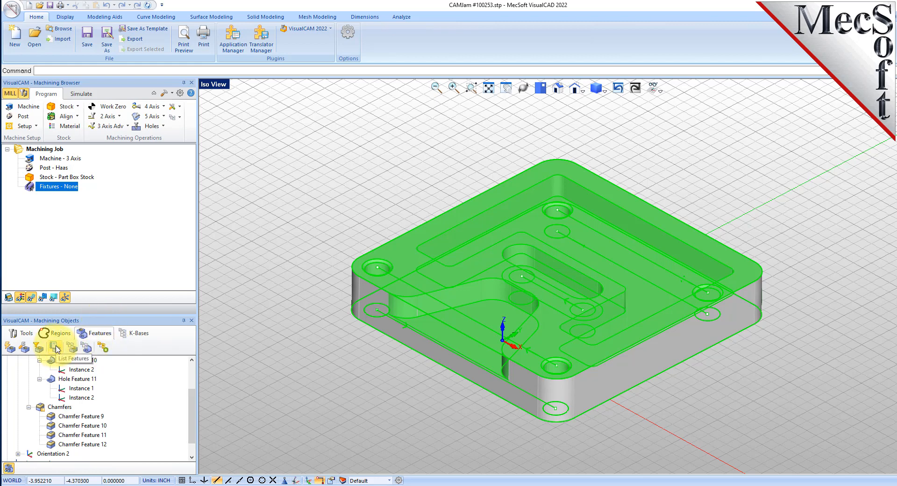
List the detected features and examine the silhouette, planar face and hole parameters under Orientation 1 in an enlarged information window
{"action": "left_click", "coordinate": [54, 347]}
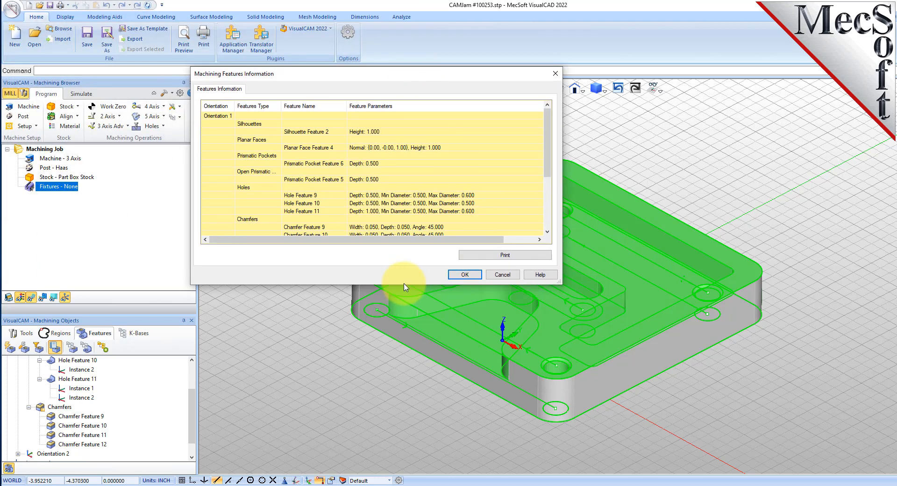
{"action": "left_click_drag", "start_coordinate": [403, 345], "coordinate": [395, 452]}
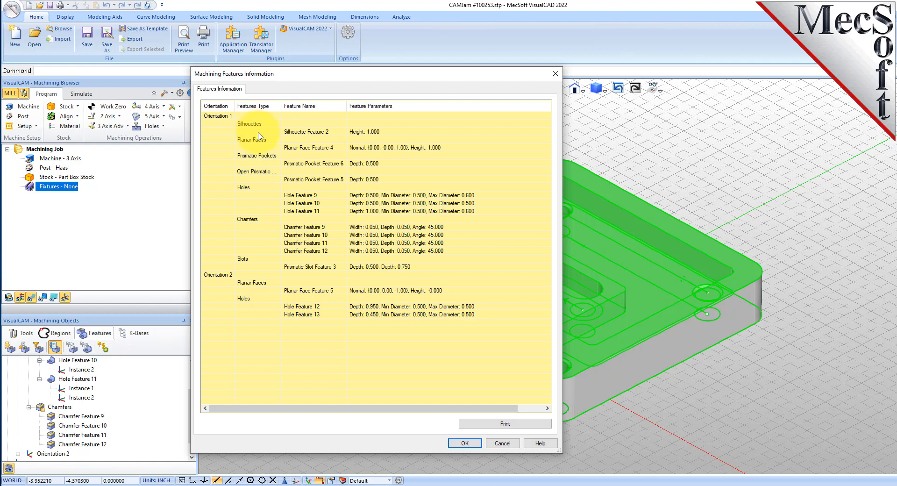
{"action": "left_click", "coordinate": [222, 116]}
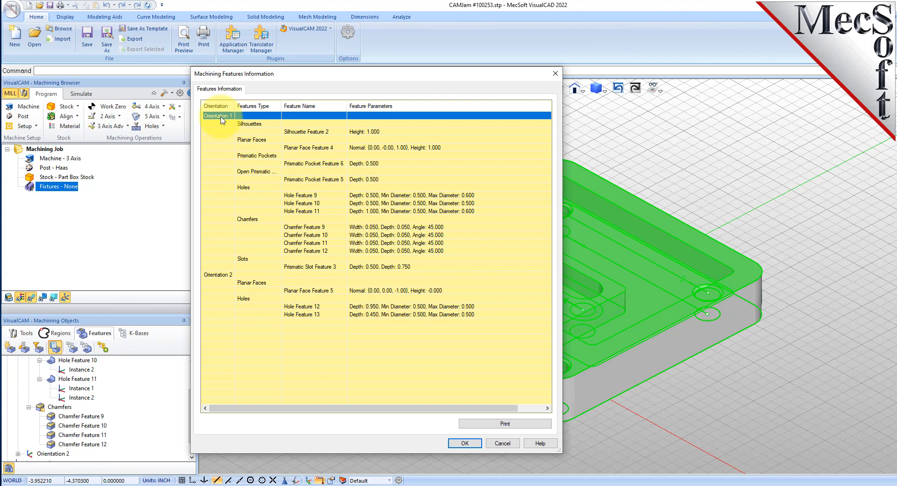
{"action": "left_click", "coordinate": [265, 124]}
{"action": "left_click", "coordinate": [322, 134]}
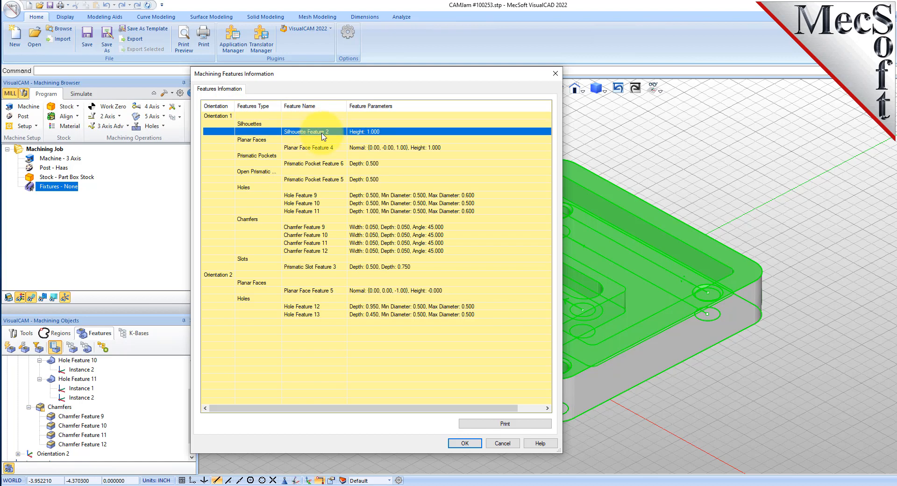
{"action": "left_click", "coordinate": [382, 148]}
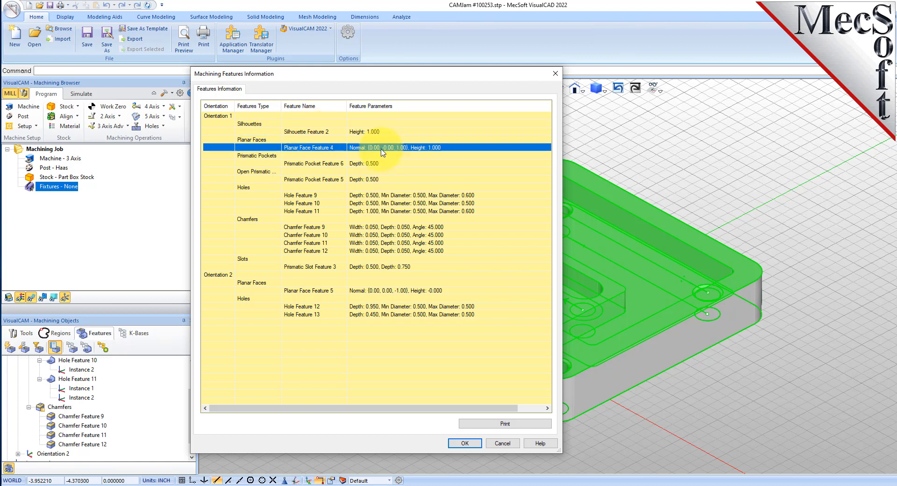
{"action": "left_click", "coordinate": [387, 196]}
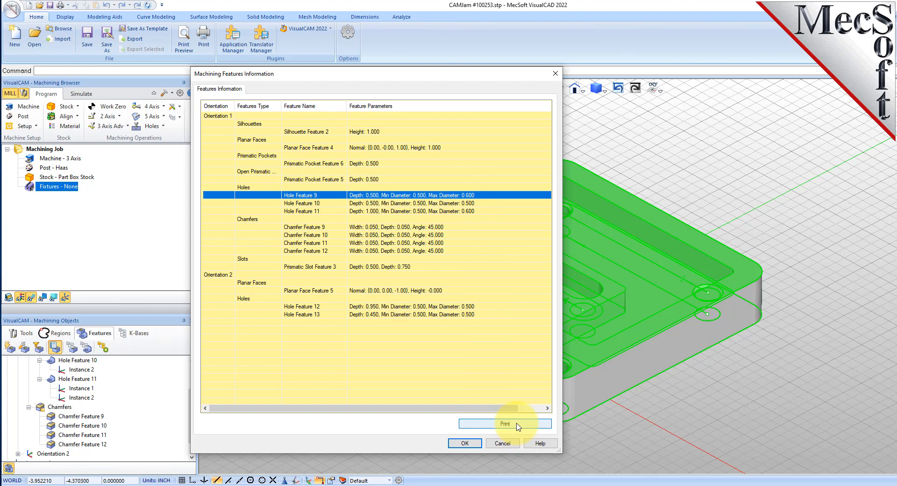
{"action": "left_click", "coordinate": [504, 443]}
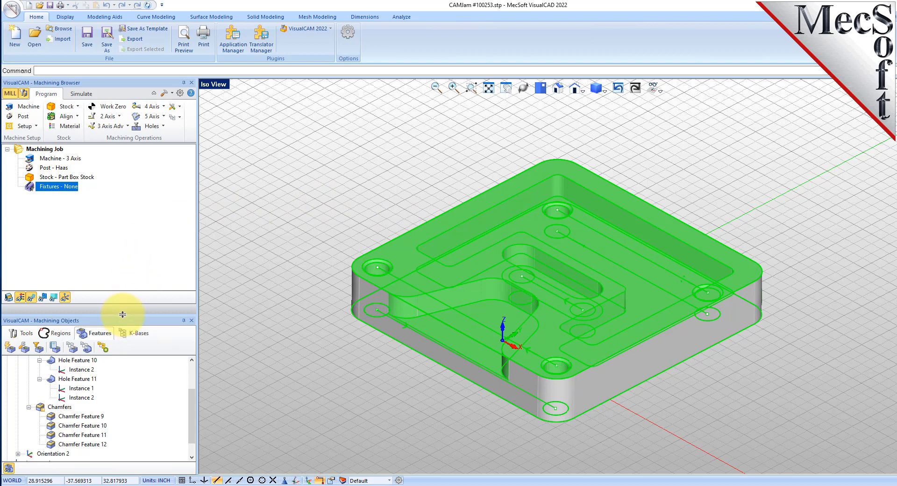
Start associating milling features with machining operations and read the help topic Knowledge Base for Milling Features
{"action": "left_click_drag", "start_coordinate": [122, 310], "coordinate": [124, 269]}
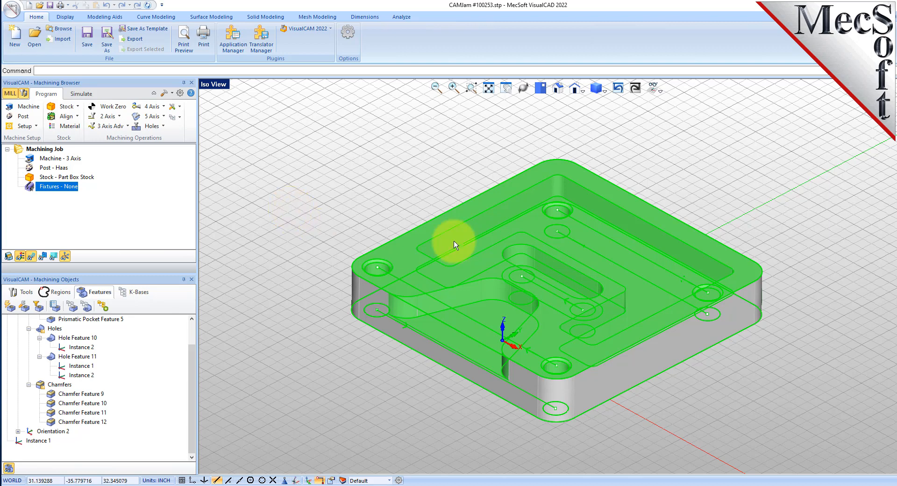
{"action": "scroll", "coordinate": [701, 280], "scroll_direction": "up", "scroll_amount": 1}
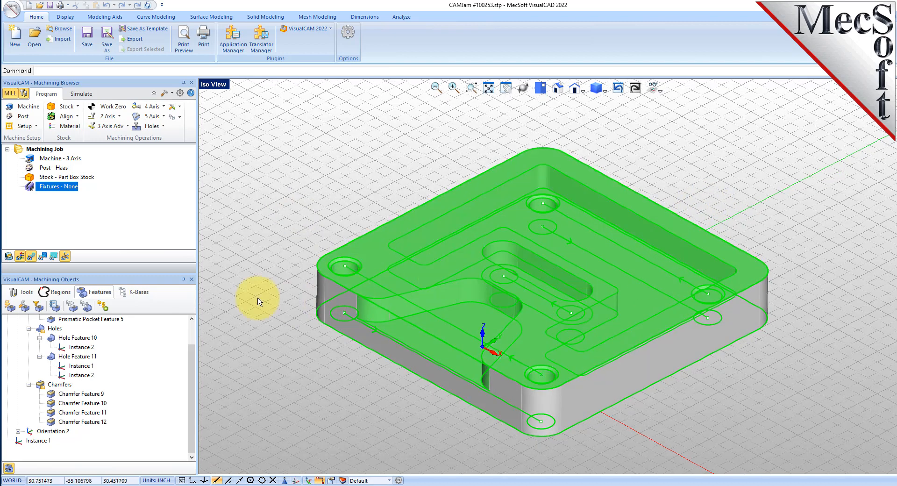
{"action": "left_click", "coordinate": [72, 308]}
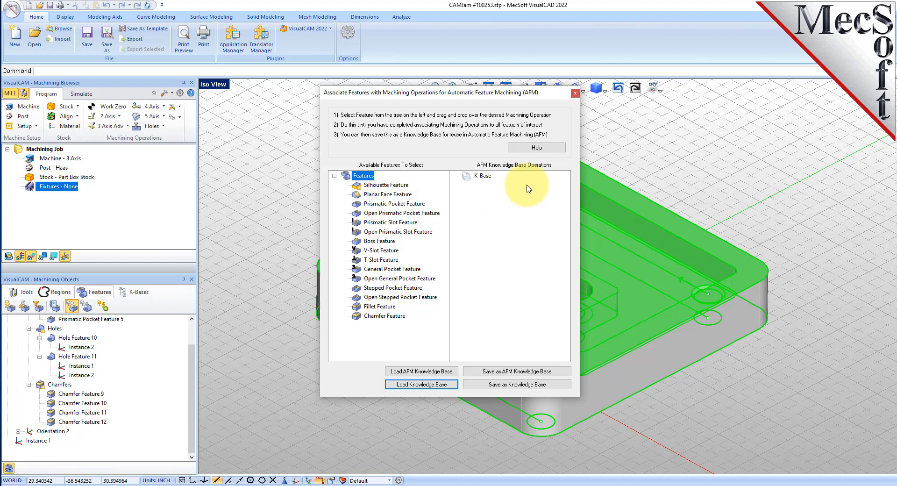
{"action": "left_click", "coordinate": [542, 150]}
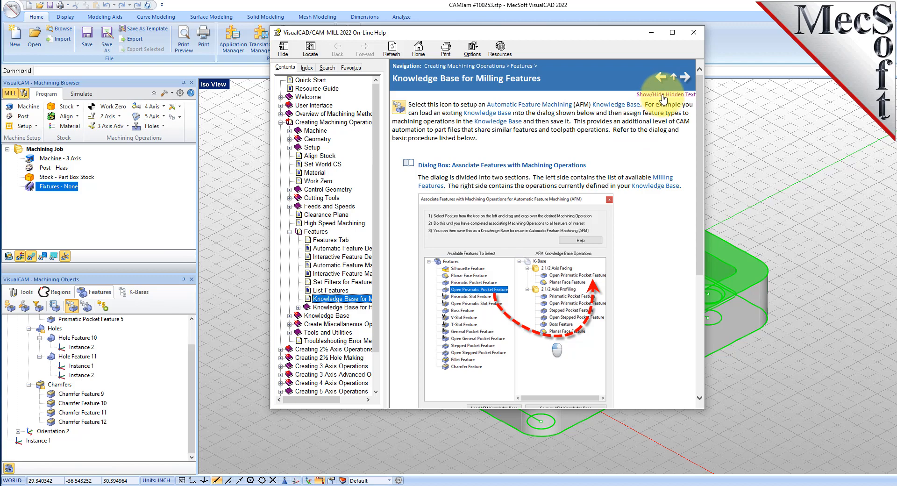
{"action": "left_click", "coordinate": [663, 95]}
{"action": "left_click", "coordinate": [664, 95]}
{"action": "scroll", "coordinate": [650, 178], "scroll_direction": "down", "scroll_amount": 12}
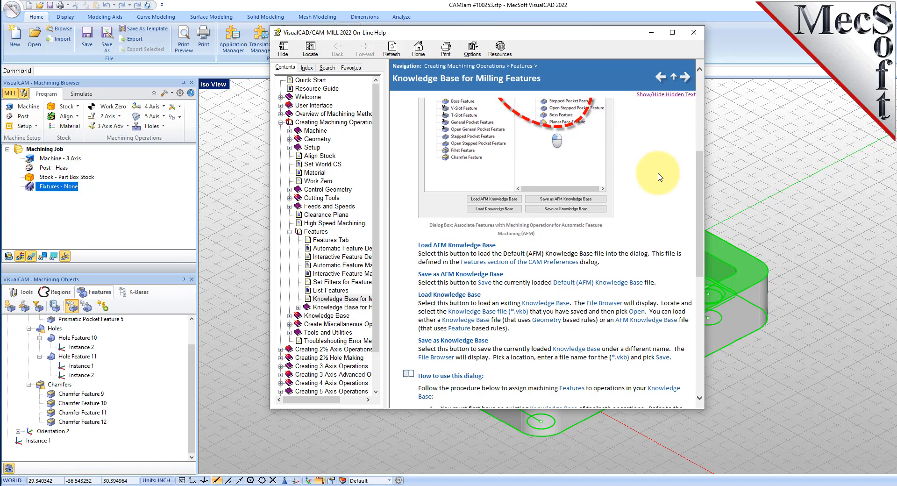
{"action": "scroll", "coordinate": [646, 193], "scroll_direction": "up", "scroll_amount": 10}
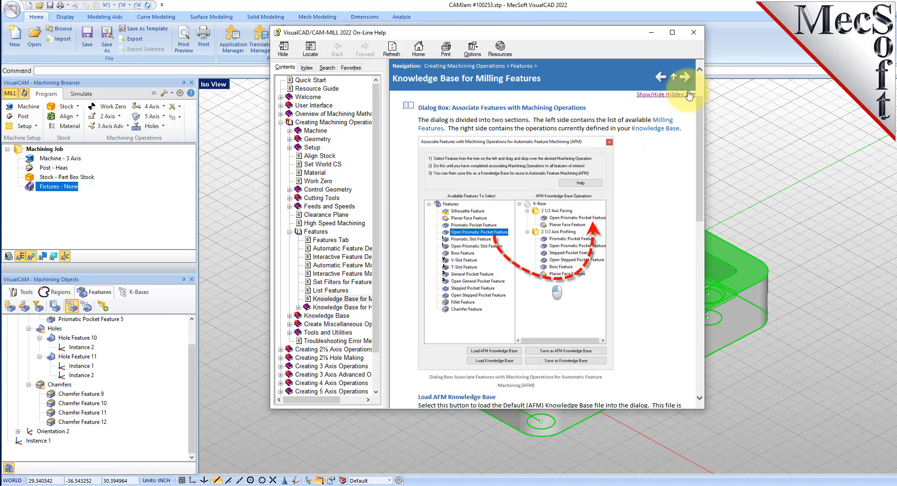
{"action": "left_click", "coordinate": [694, 32]}
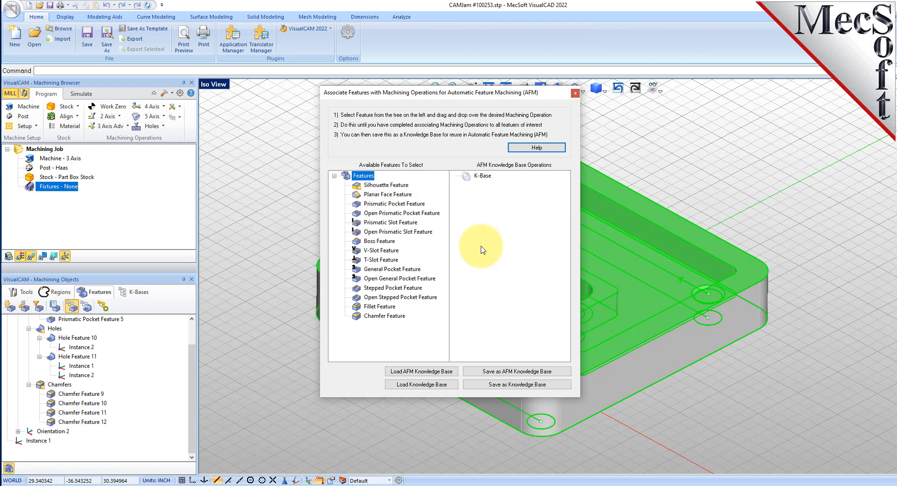
Load the default AFM knowledge base and look through its operations and assigned features
{"action": "left_click", "coordinate": [438, 372]}
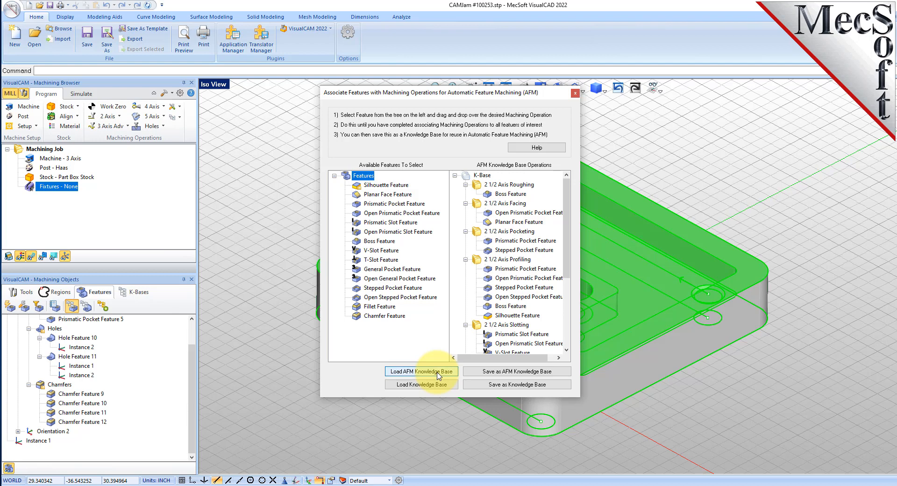
{"action": "scroll", "coordinate": [557, 252], "scroll_direction": "down", "scroll_amount": 4}
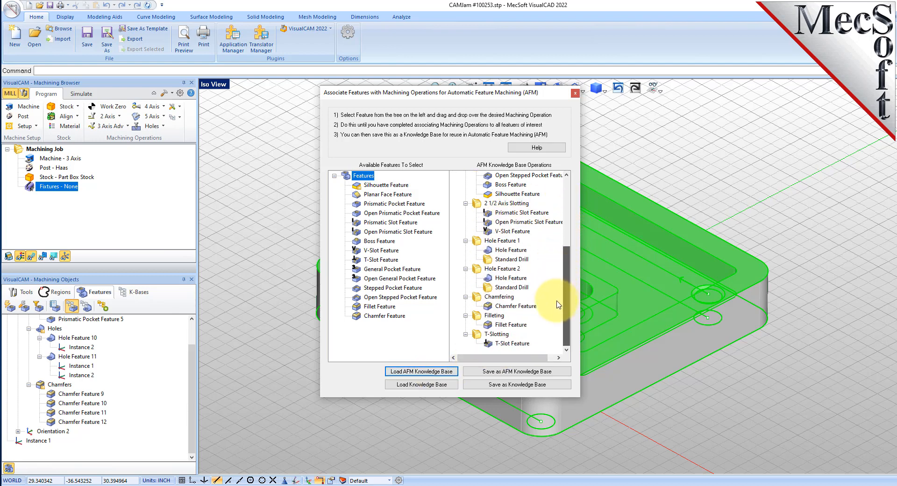
{"action": "scroll", "coordinate": [560, 262], "scroll_direction": "up", "scroll_amount": 4}
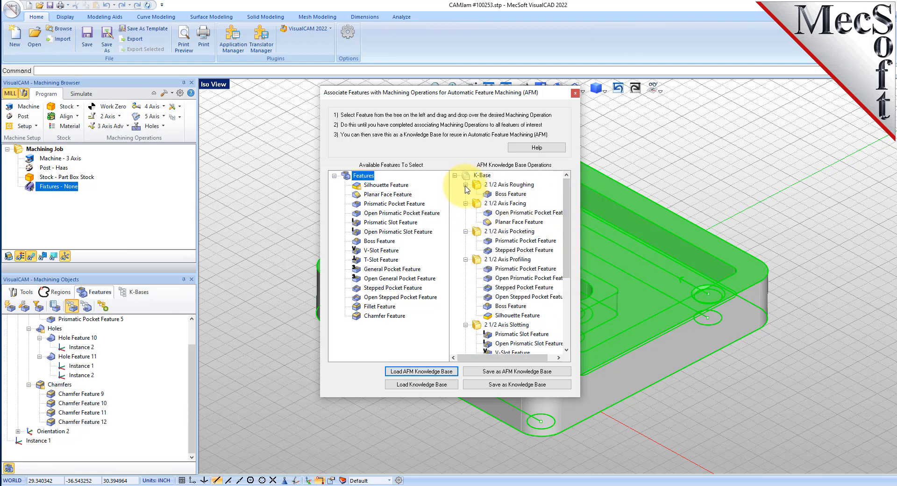
Collapse every operation group of the loaded knowledge base, from 2 1/2 Axis Roughing to T-Slotting
{"action": "left_click", "coordinate": [466, 185]}
{"action": "left_click", "coordinate": [466, 194]}
{"action": "left_click", "coordinate": [465, 203]}
{"action": "left_click", "coordinate": [466, 213]}
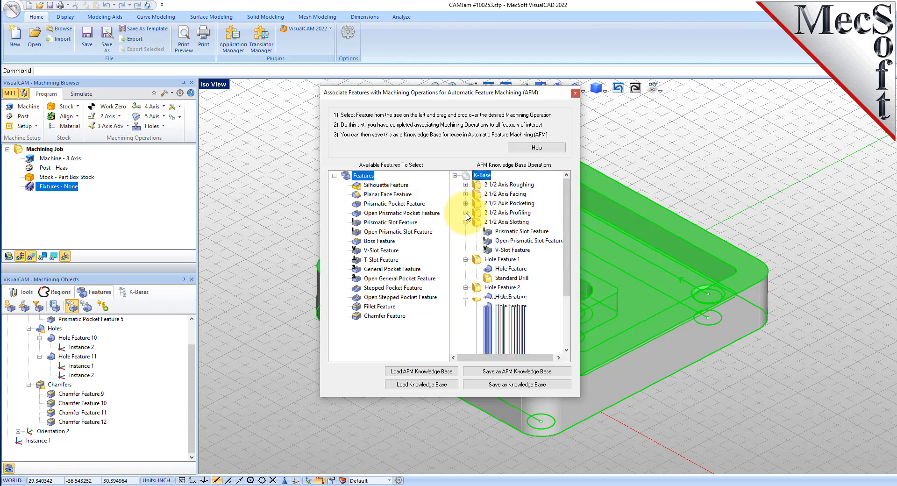
{"action": "left_click", "coordinate": [466, 222]}
{"action": "left_click", "coordinate": [466, 232]}
{"action": "left_click", "coordinate": [466, 241]}
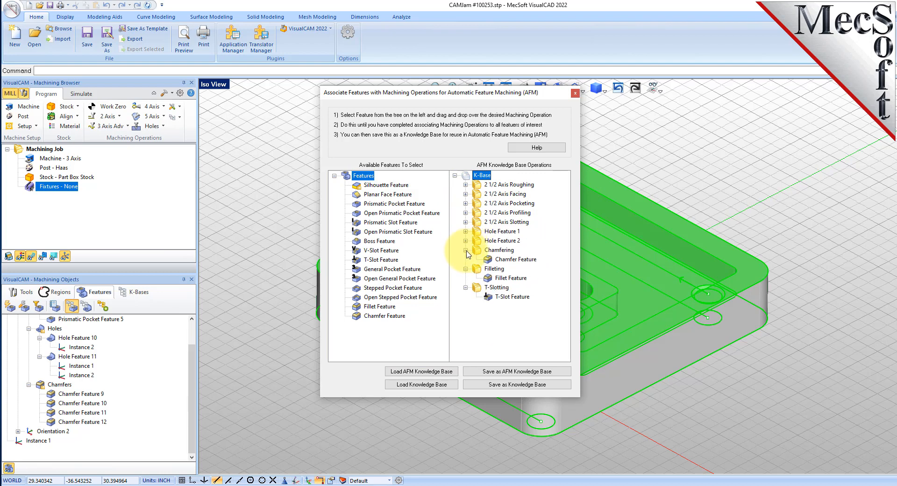
{"action": "left_click", "coordinate": [465, 250]}
{"action": "left_click", "coordinate": [466, 259]}
{"action": "left_click", "coordinate": [465, 268]}
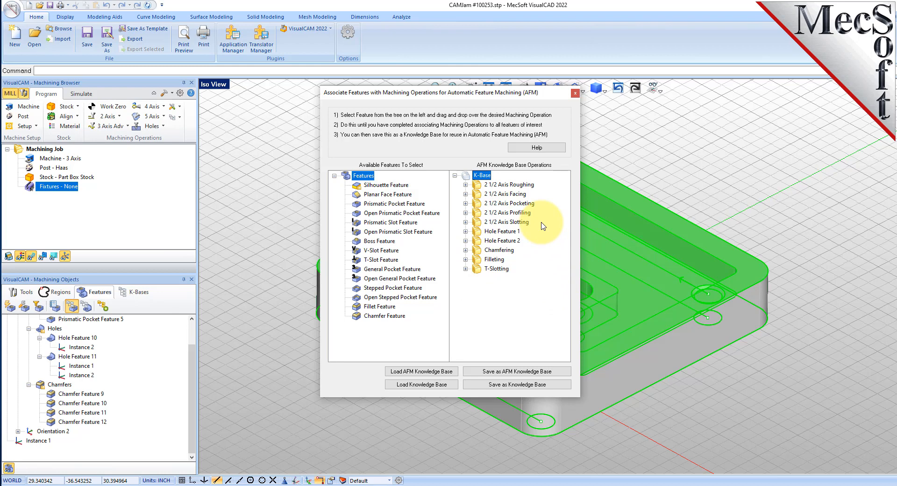
Examine the features assigned to 2 1/2 Axis Roughing, Facing and Pocketing, and the operations assigned to Prismatic Pocket Feature, and close the association dialog
{"action": "left_click", "coordinate": [465, 185]}
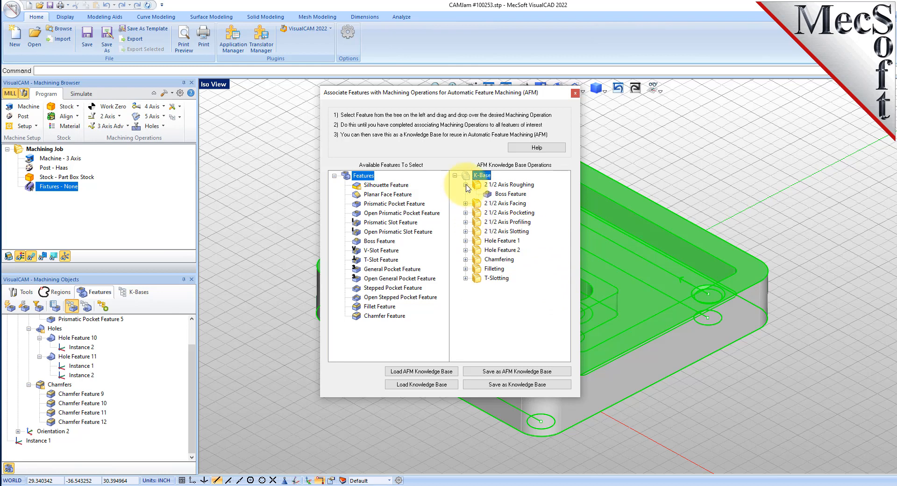
{"action": "left_click", "coordinate": [465, 203]}
{"action": "left_click", "coordinate": [465, 231]}
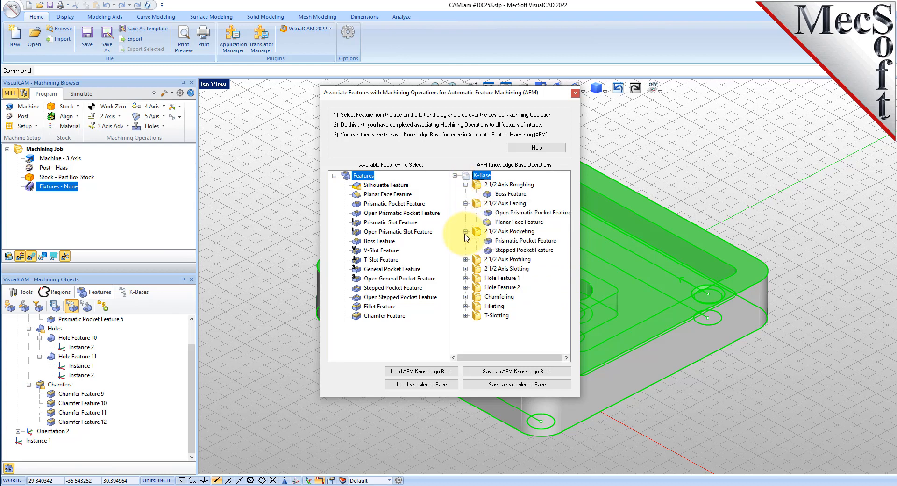
{"action": "left_click", "coordinate": [393, 204]}
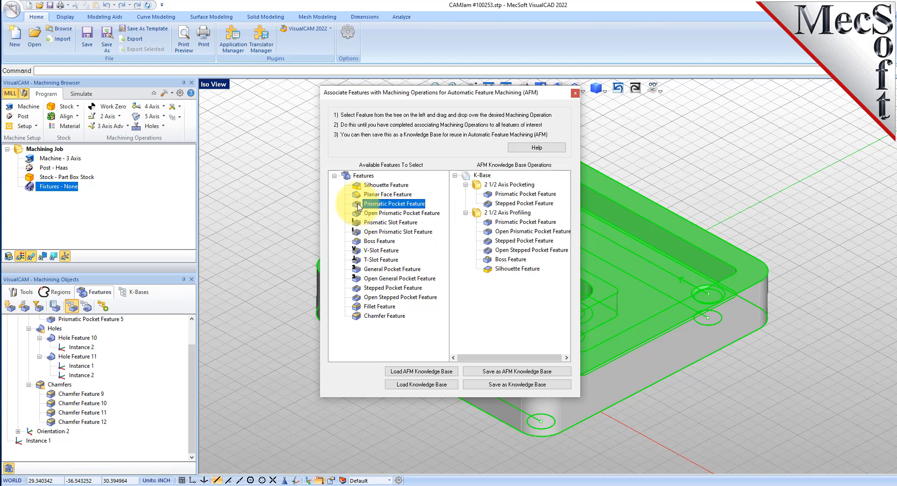
{"action": "mouse_move", "coordinate": [359, 206]}
{"action": "left_mouse_down"}
{"action": "mouse_move", "coordinate": [427, 271]}
{"action": "mouse_move", "coordinate": [512, 218]}
{"action": "mouse_move", "coordinate": [505, 210]}
{"action": "mouse_move", "coordinate": [435, 251]}
{"action": "mouse_move", "coordinate": [357, 205]}
{"action": "left_mouse_up"}
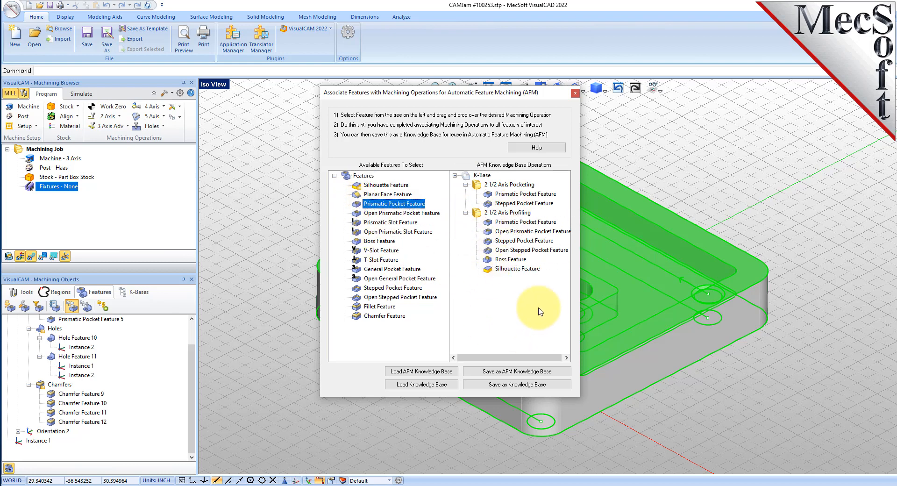
{"action": "left_click", "coordinate": [575, 93]}
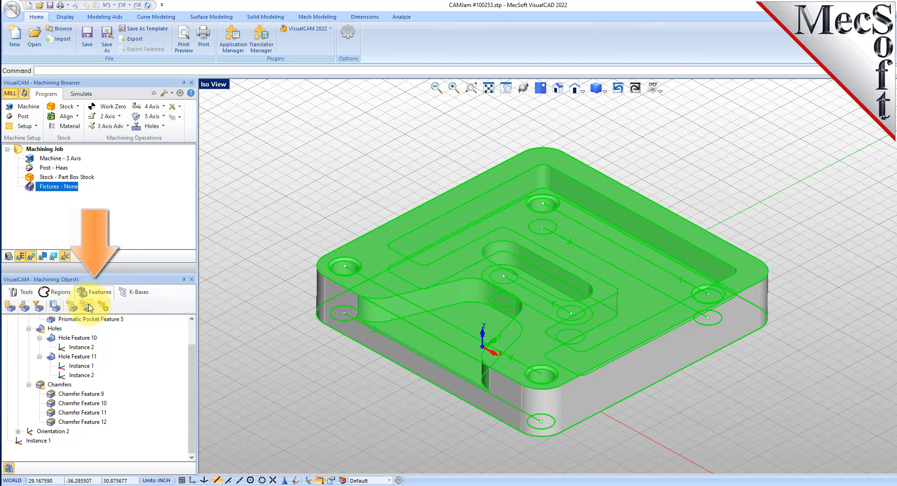
Inspect Hole Feature 11 under Orientation 1 on the model
{"action": "scroll", "coordinate": [112, 380], "scroll_direction": "up", "scroll_amount": 1}
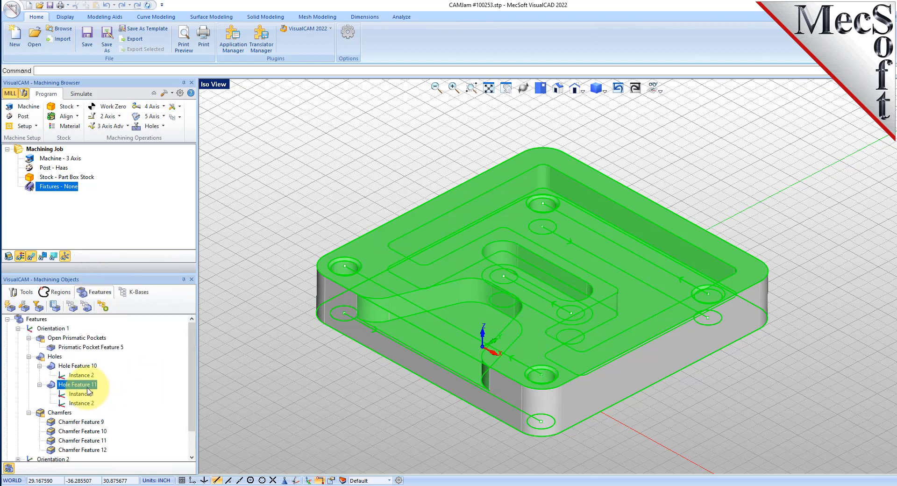
{"action": "left_click", "coordinate": [87, 387]}
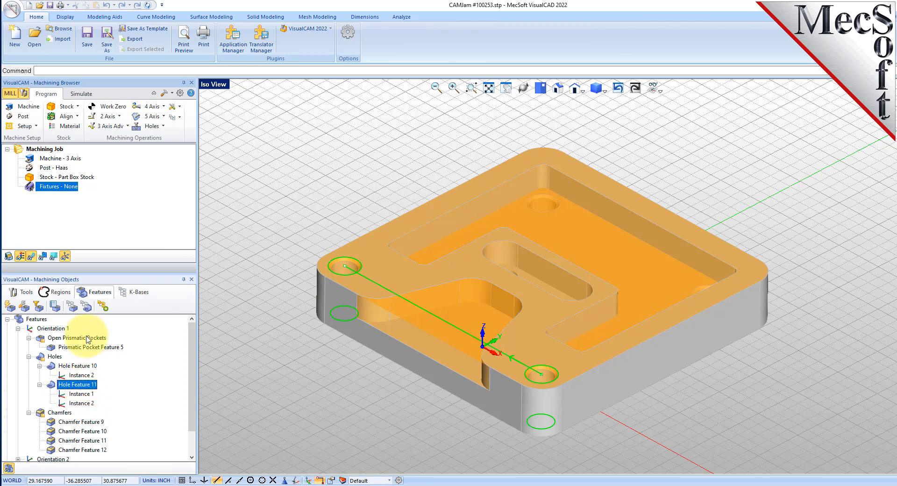
Start defining hole machining for Hole Feature 11 and add Center Drill, Standard Drill and Chamfering as desired operations
{"action": "left_click", "coordinate": [89, 310]}
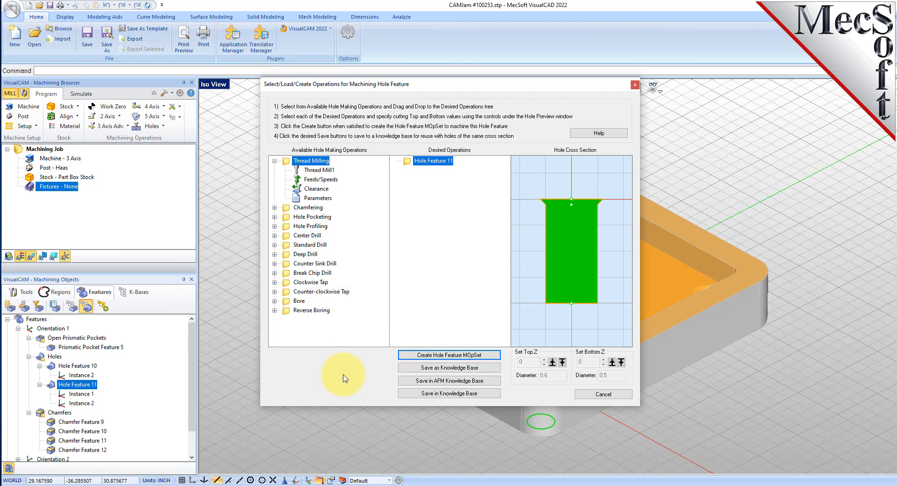
{"action": "left_click_drag", "start_coordinate": [474, 89], "coordinate": [469, 113]}
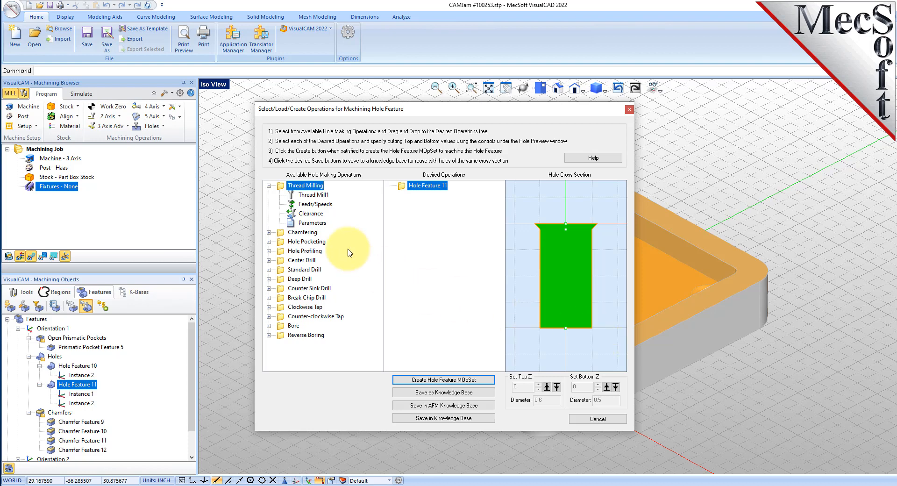
{"action": "left_click", "coordinate": [269, 186]}
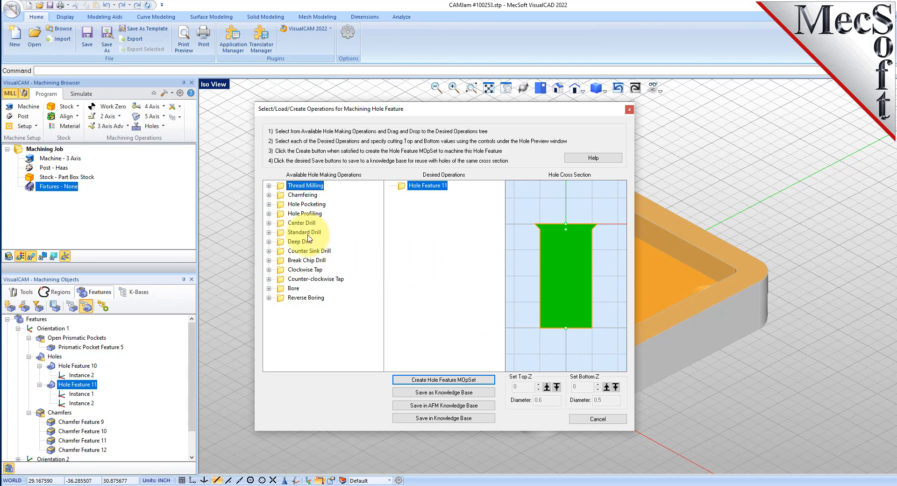
{"action": "left_click_drag", "start_coordinate": [293, 223], "coordinate": [413, 187]}
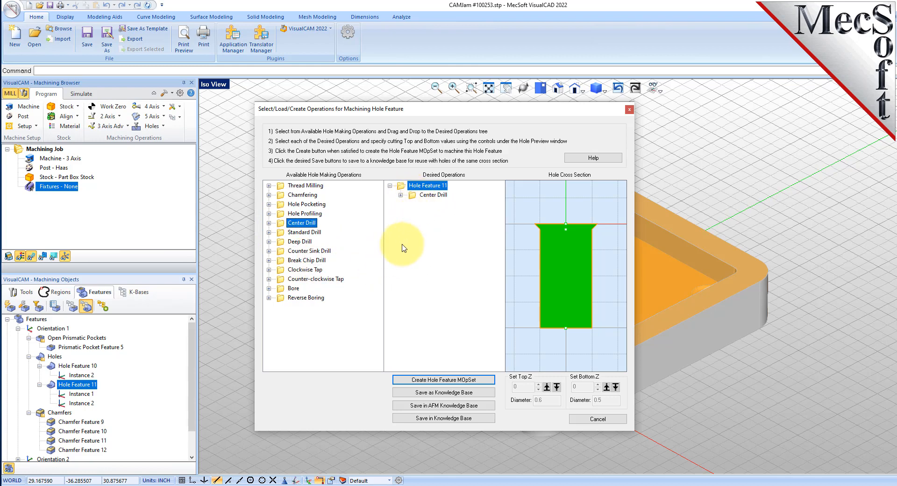
{"action": "left_click_drag", "start_coordinate": [301, 233], "coordinate": [423, 187]}
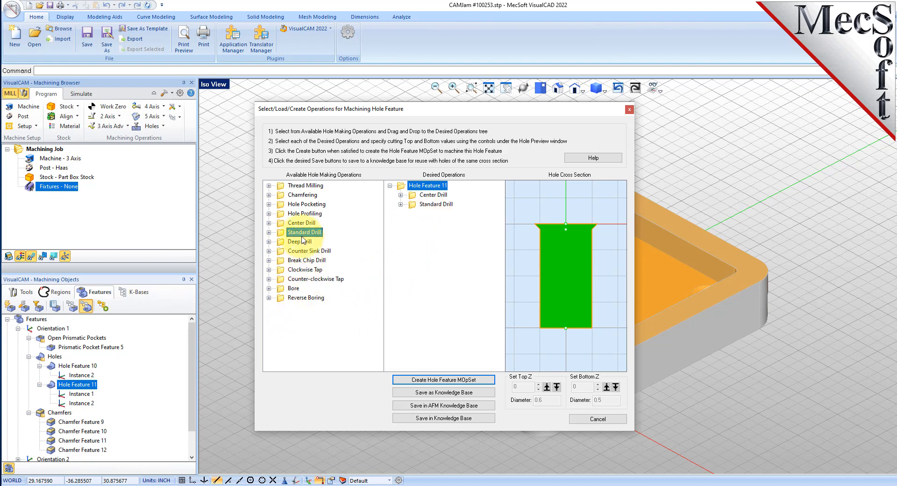
{"action": "left_click_drag", "start_coordinate": [299, 195], "coordinate": [421, 234]}
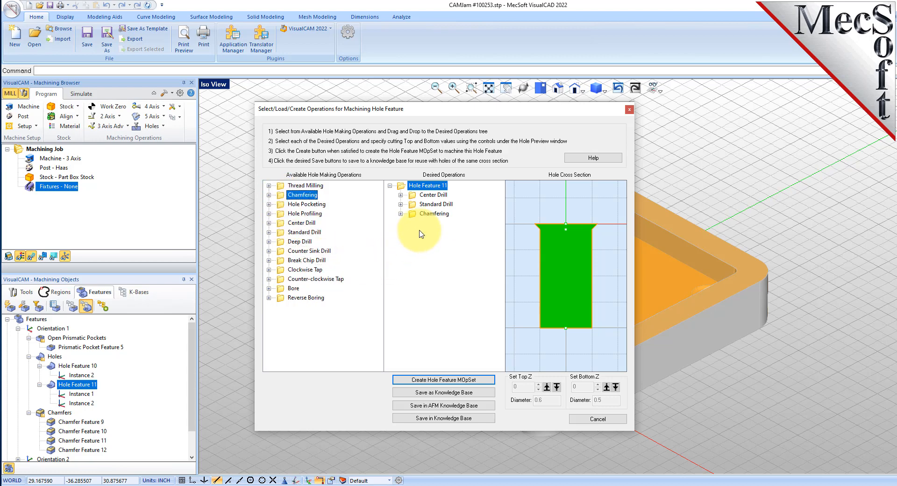
Check the cutting range of the three desired operations on the hole cross section, and close the dialog without creating them
{"action": "left_click", "coordinate": [426, 195]}
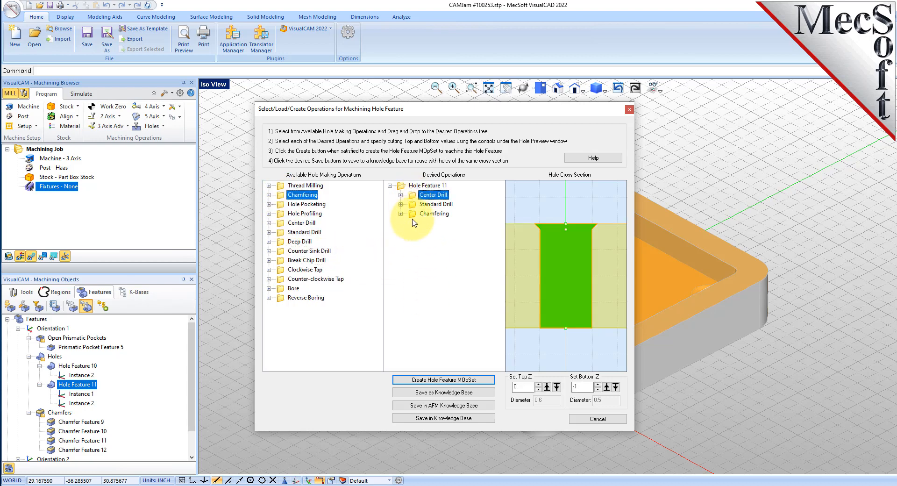
{"action": "left_click", "coordinate": [415, 206]}
{"action": "left_click", "coordinate": [416, 214]}
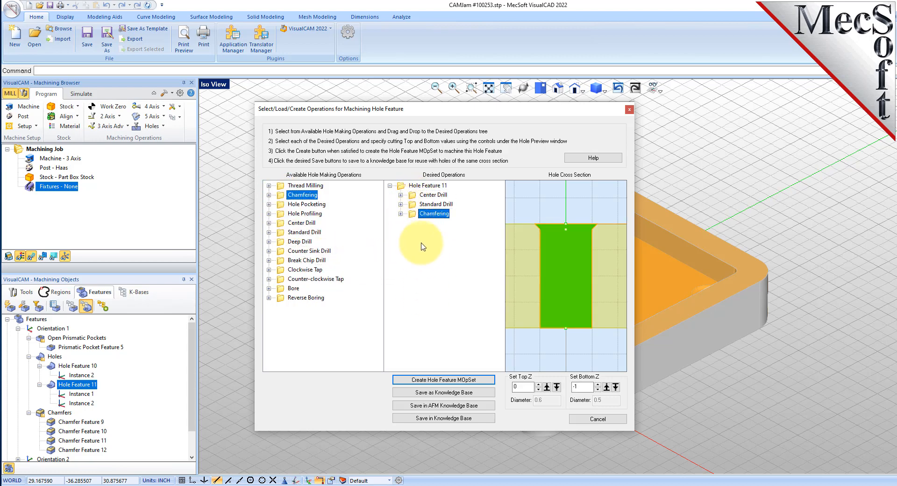
{"action": "left_click", "coordinate": [424, 186]}
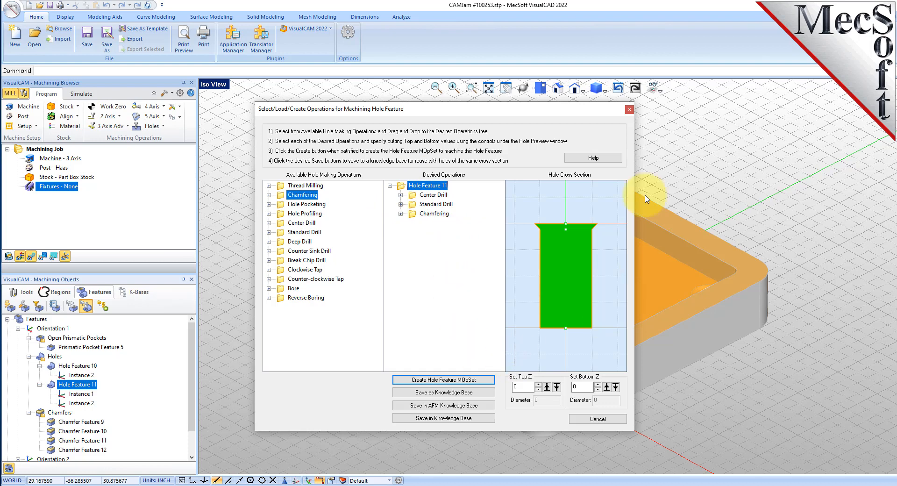
{"action": "left_click", "coordinate": [629, 111]}
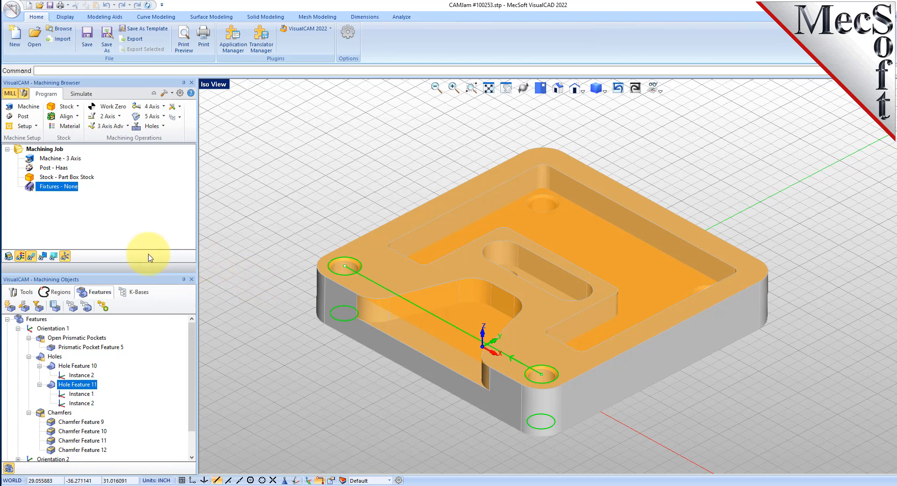
Load the knowledge base file DefaultAFM_INCH.vkb into K-Bases
{"action": "left_click", "coordinate": [137, 292]}
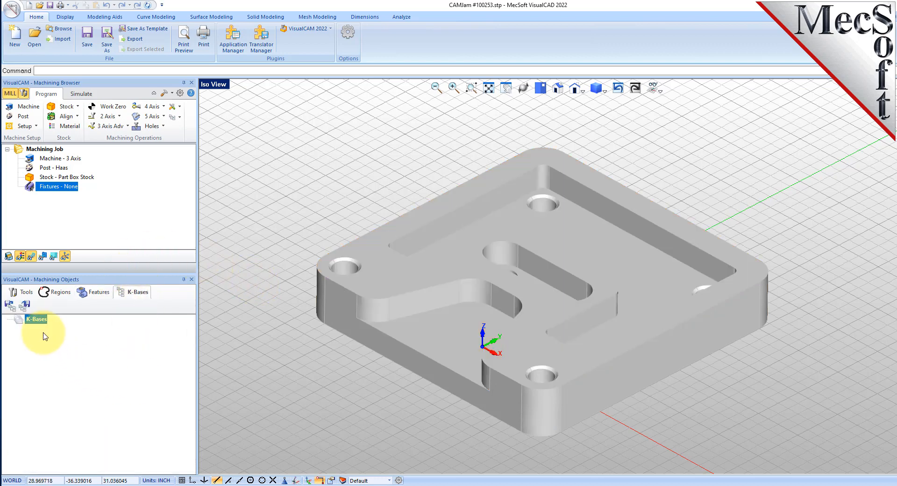
{"action": "left_click", "coordinate": [9, 305]}
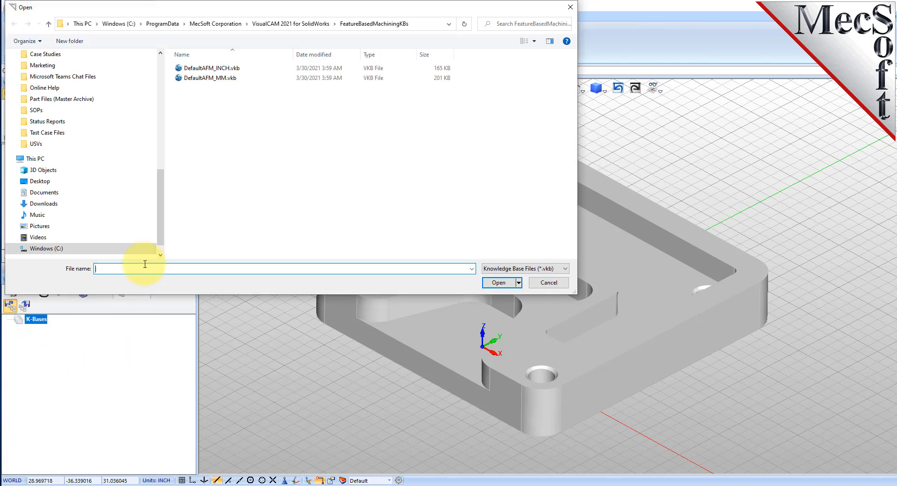
{"action": "double_click", "coordinate": [217, 68]}
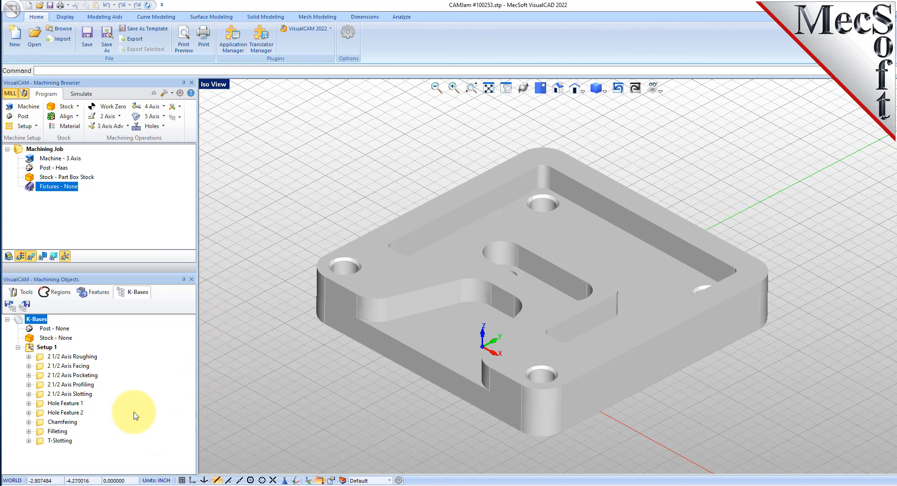
Look through the operation groups under Setup 1 of the knowledge base, from 2 1/2 Axis Roughing to Chamfering
{"action": "left_click", "coordinate": [46, 356]}
{"action": "left_click", "coordinate": [47, 366]}
{"action": "left_click", "coordinate": [40, 375]}
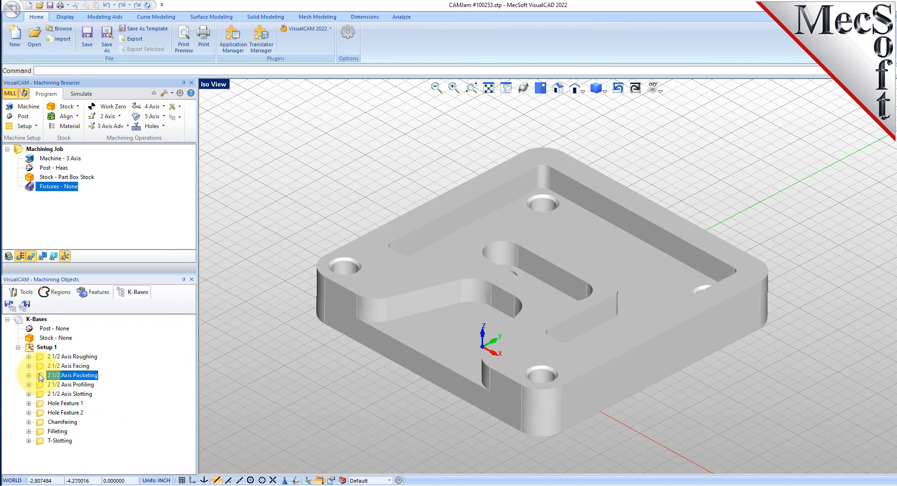
{"action": "left_click", "coordinate": [40, 385]}
{"action": "left_click", "coordinate": [42, 394]}
{"action": "left_click", "coordinate": [40, 403]}
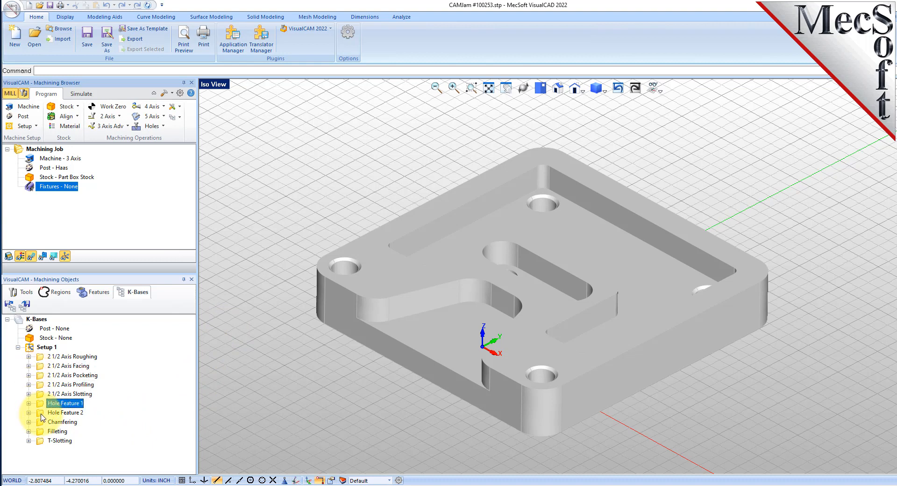
{"action": "left_click", "coordinate": [40, 413]}
{"action": "left_click", "coordinate": [41, 422]}
Examine the selection rules of 2 1/2 Axis Roughing, comparing the Geometry and Features filters, and cancel the dialog
{"action": "left_click", "coordinate": [29, 357]}
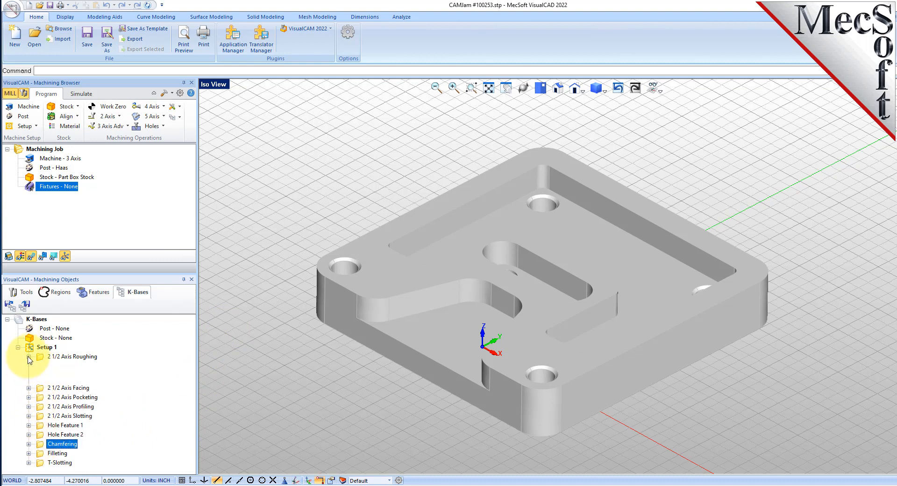
{"action": "left_click", "coordinate": [40, 365]}
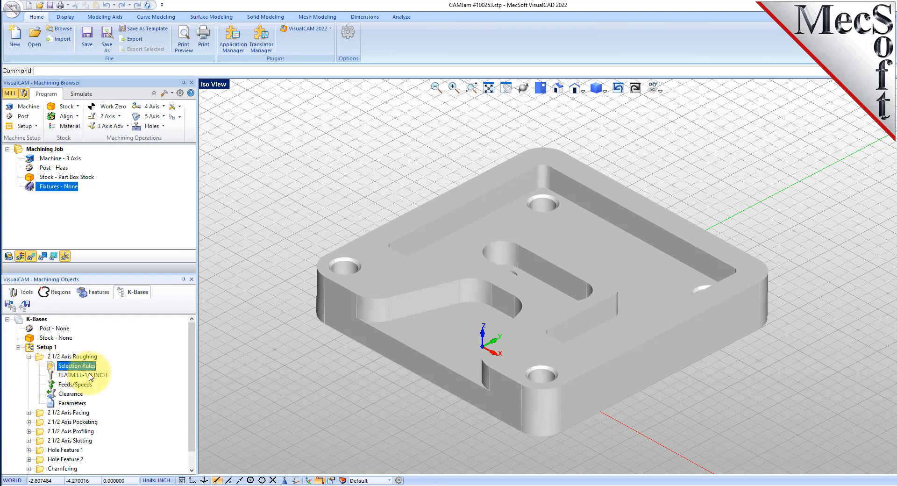
{"action": "double_click", "coordinate": [52, 369]}
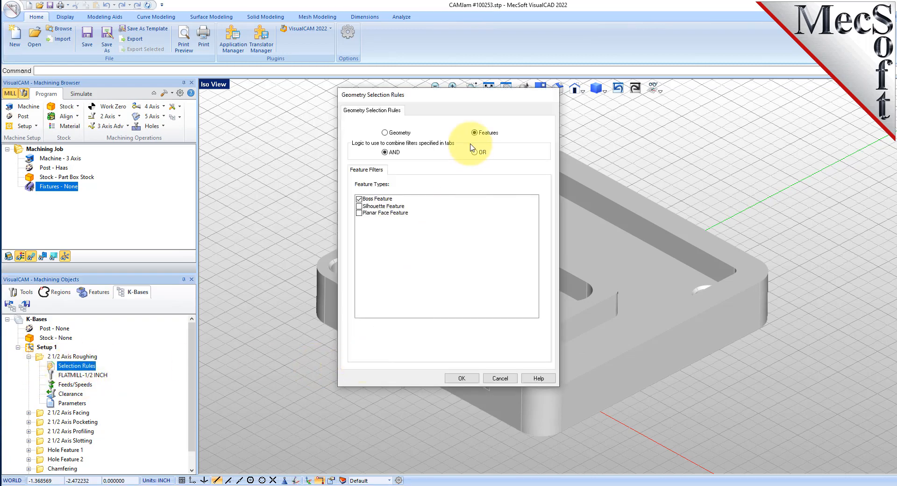
{"action": "left_click_drag", "start_coordinate": [469, 95], "coordinate": [412, 133]}
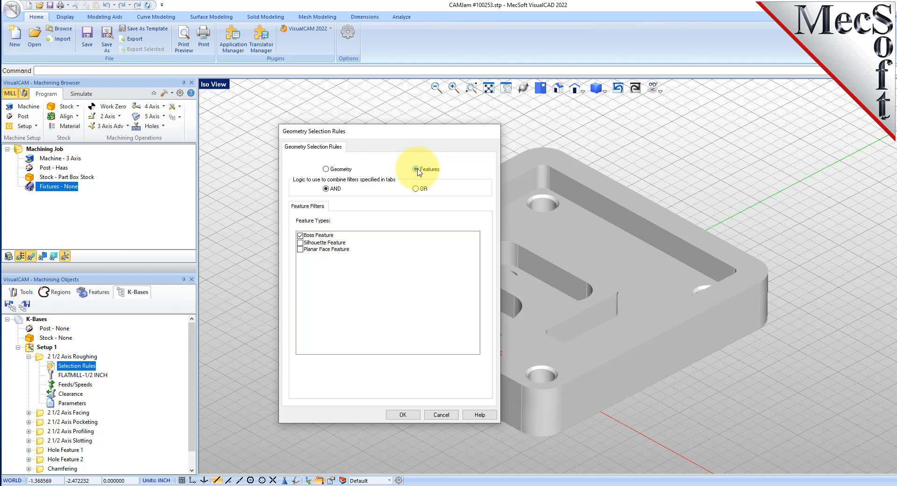
{"action": "left_click", "coordinate": [327, 170]}
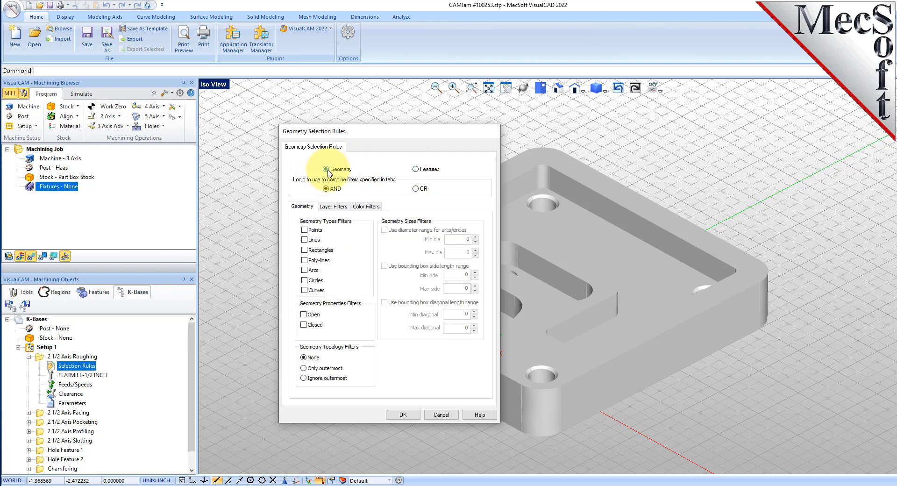
{"action": "left_click", "coordinate": [416, 169]}
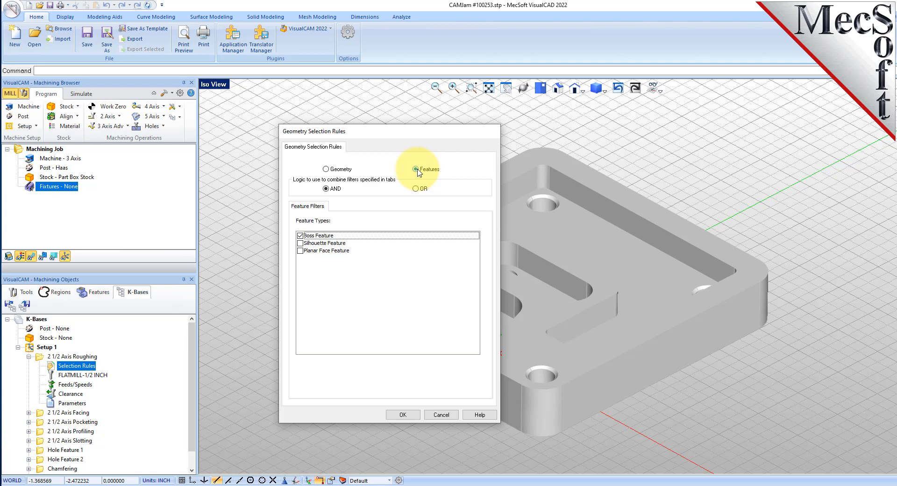
{"action": "left_click", "coordinate": [441, 415]}
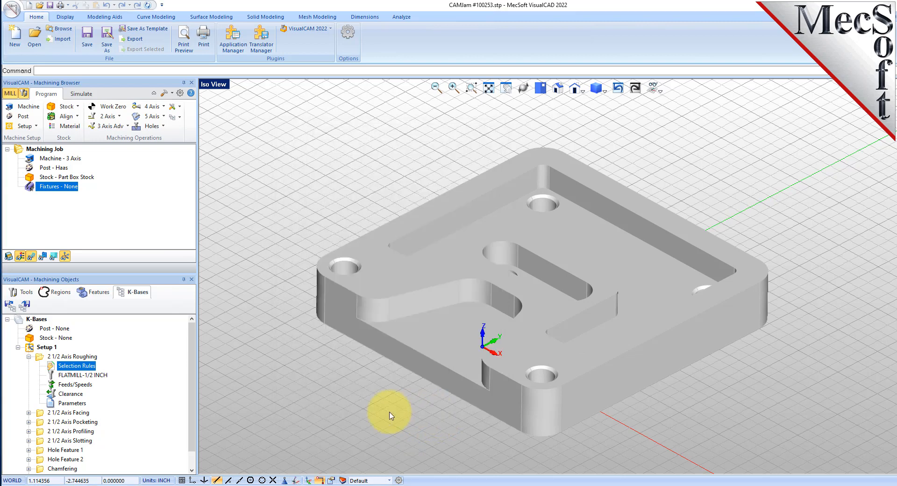
Examine the feature types in the selection rules of 2 1/2 Axis Facing and cancel the dialog
{"action": "left_click", "coordinate": [29, 413]}
{"action": "left_click", "coordinate": [51, 423]}
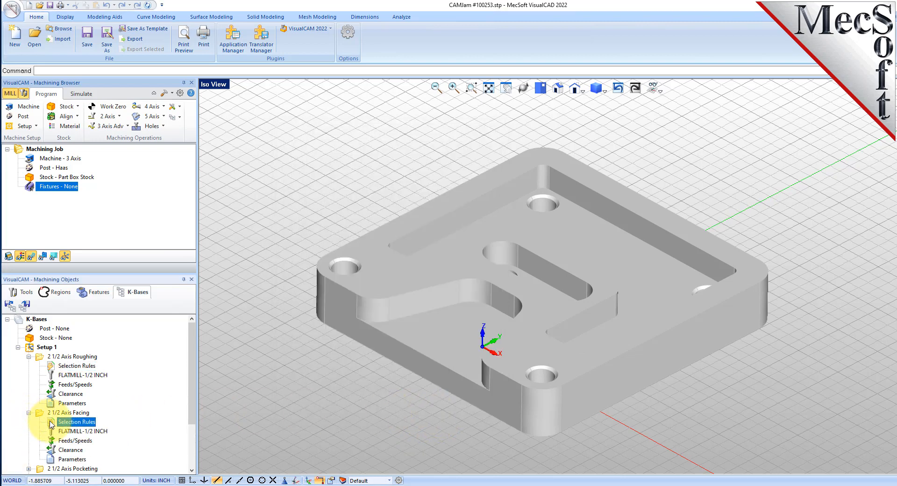
{"action": "double_click", "coordinate": [51, 423]}
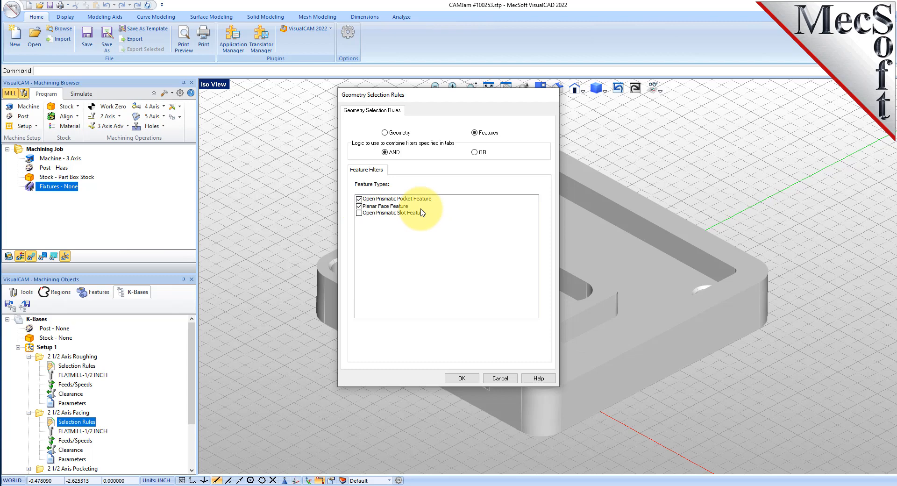
{"action": "left_click", "coordinate": [501, 379]}
Examine the feature types in the selection rules of 2 1/2 Axis Pocketing, cancel the dialog and collapse the group
{"action": "scroll", "coordinate": [74, 377], "scroll_direction": "down", "scroll_amount": 3}
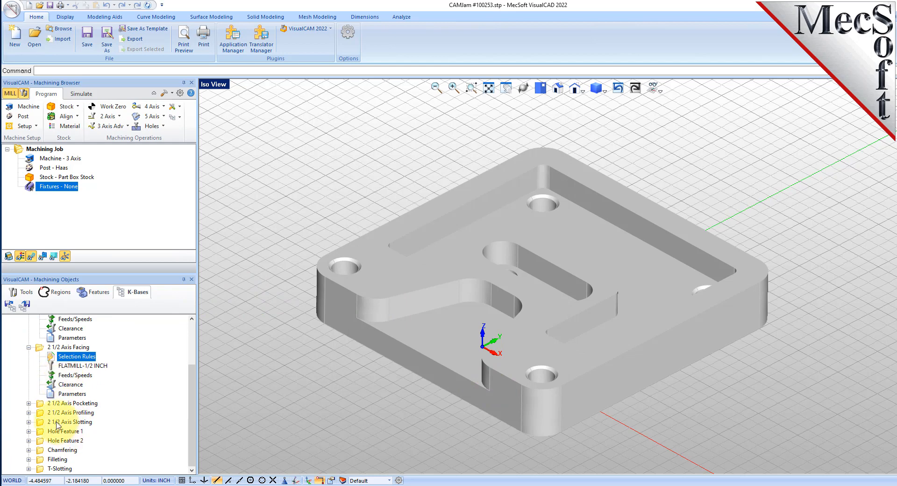
{"action": "left_click", "coordinate": [29, 403]}
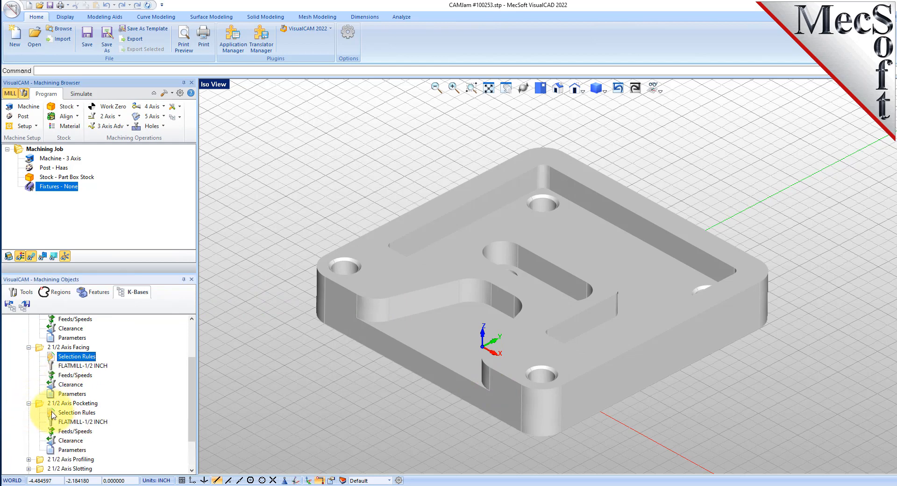
{"action": "left_click", "coordinate": [53, 413]}
{"action": "double_click", "coordinate": [53, 413]}
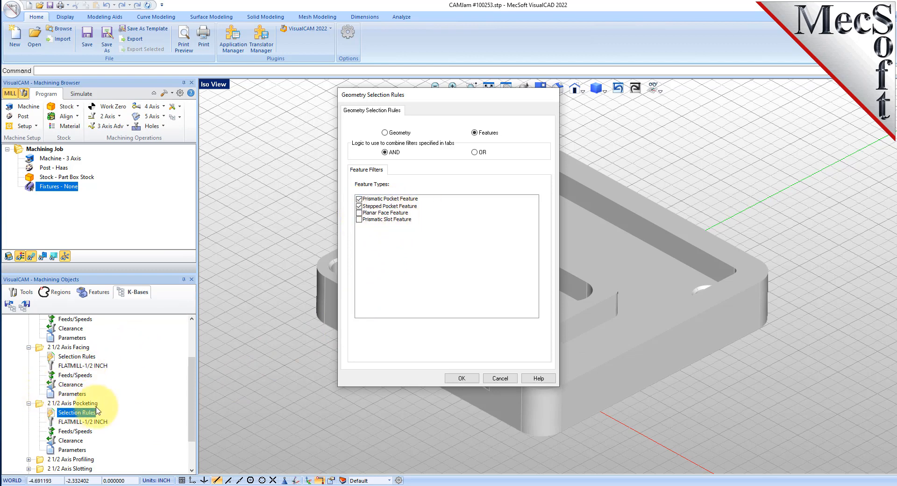
{"action": "left_click", "coordinate": [498, 379]}
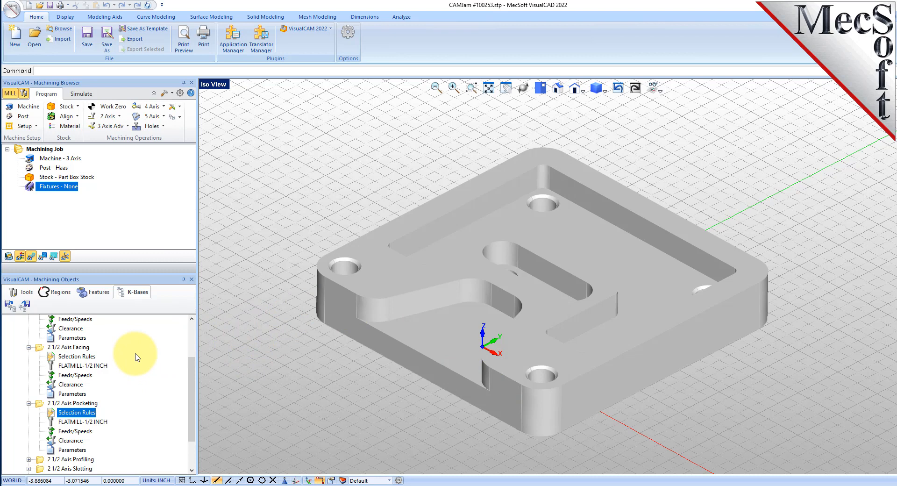
{"action": "left_click", "coordinate": [28, 403]}
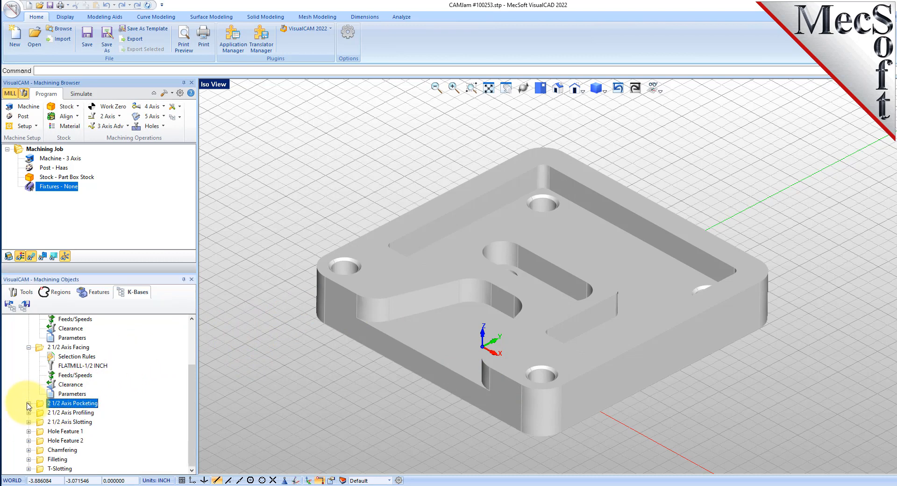
Look over the tool, Feeds/Speeds, Clearance and Parameters entries of 2 1/2 Axis Facing, and collapse the Facing and Roughing groups
{"action": "left_click", "coordinate": [58, 365]}
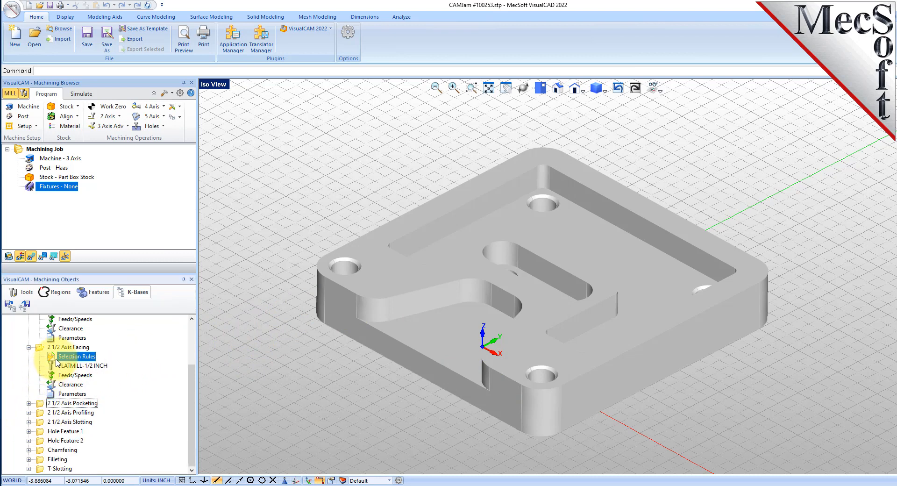
{"action": "left_click", "coordinate": [79, 376]}
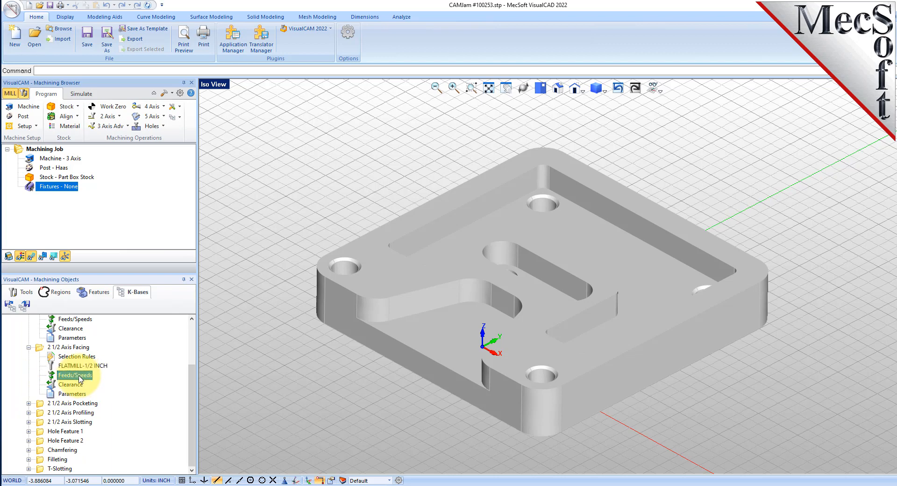
{"action": "left_click", "coordinate": [79, 386]}
{"action": "left_click", "coordinate": [74, 394]}
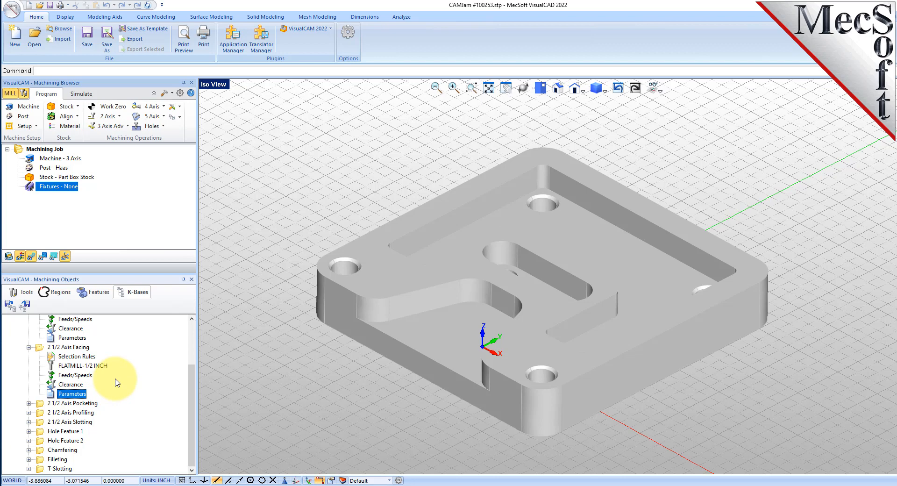
{"action": "left_click", "coordinate": [29, 347]}
{"action": "left_click", "coordinate": [30, 341]}
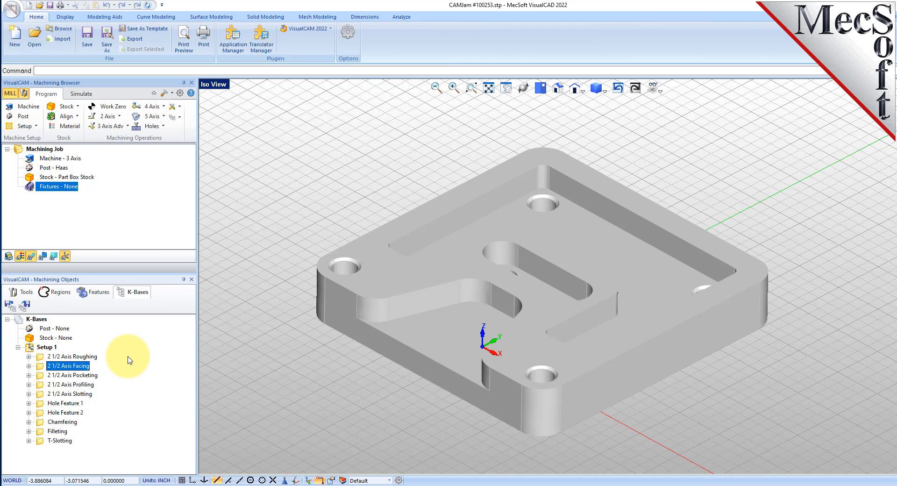
Show the list of tools loaded for the machining job and look over its entries
{"action": "left_click", "coordinate": [24, 292]}
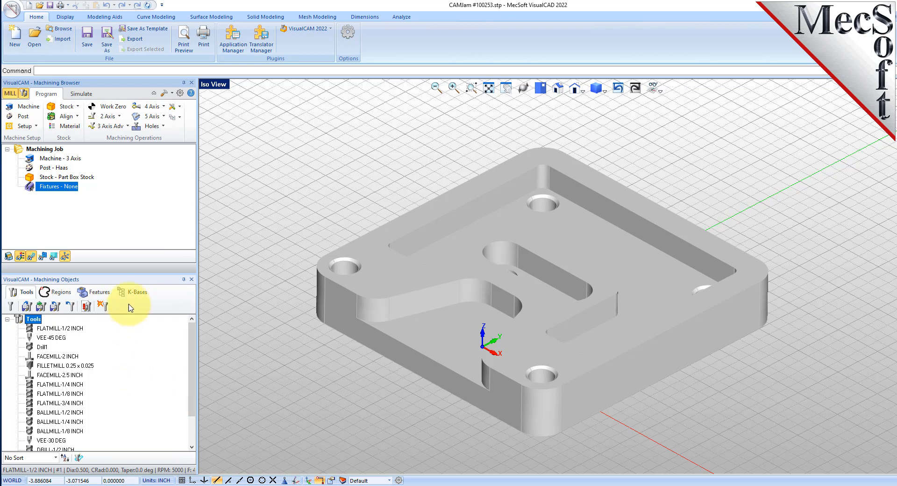
{"action": "left_click_drag", "start_coordinate": [129, 275], "coordinate": [129, 294]}
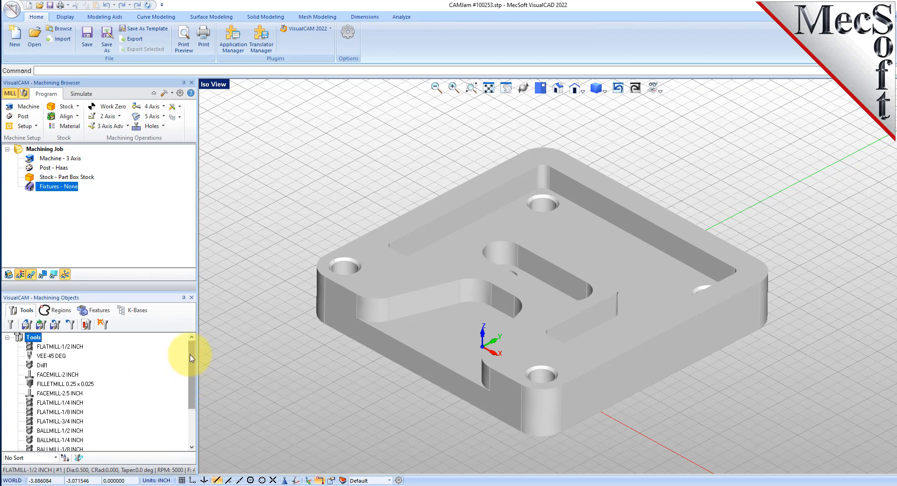
{"action": "mouse_move", "coordinate": [191, 359]}
{"action": "left_mouse_down"}
{"action": "mouse_move", "coordinate": [187, 414]}
{"action": "mouse_move", "coordinate": [192, 355]}
{"action": "left_mouse_up"}
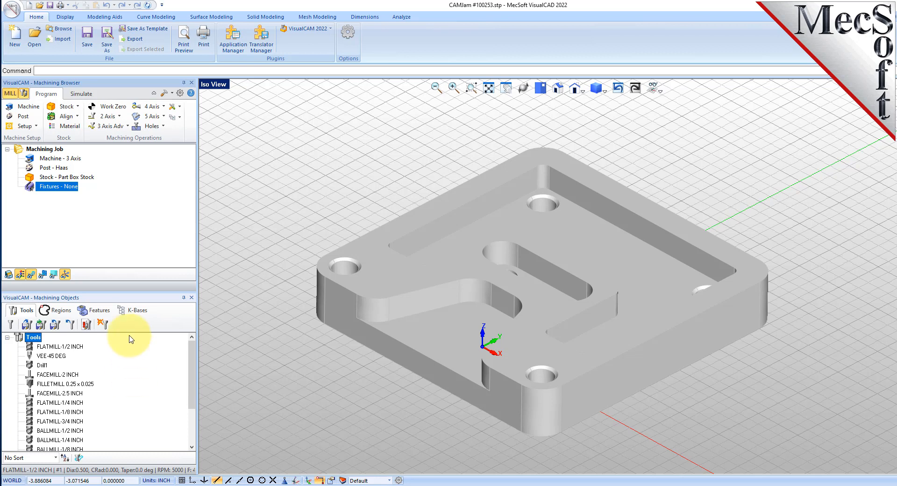
Generate machining operations for all detected features with Automatic Feature Machining and enlarge the operations list
{"action": "left_click", "coordinate": [101, 311]}
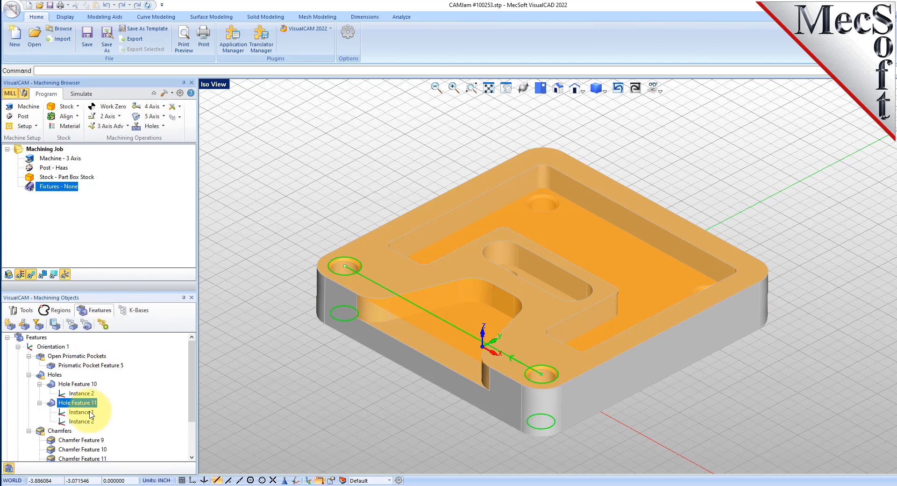
{"action": "left_click", "coordinate": [33, 338]}
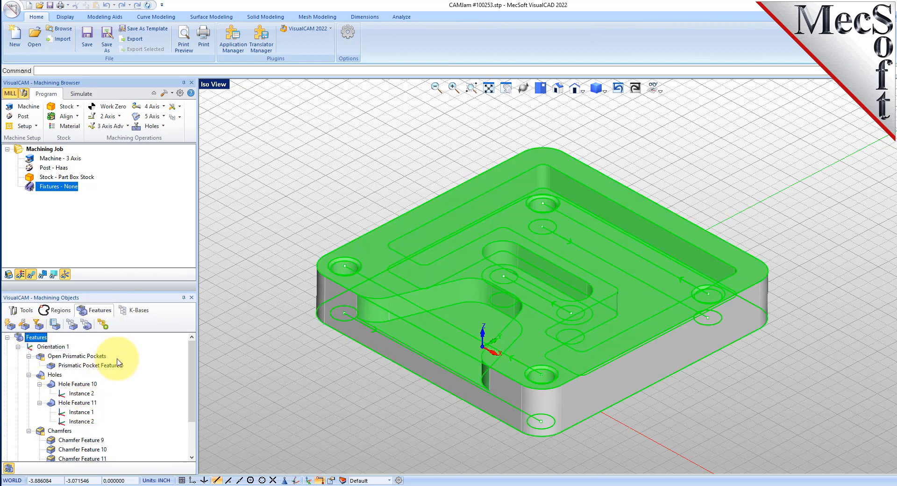
{"action": "left_click", "coordinate": [102, 324]}
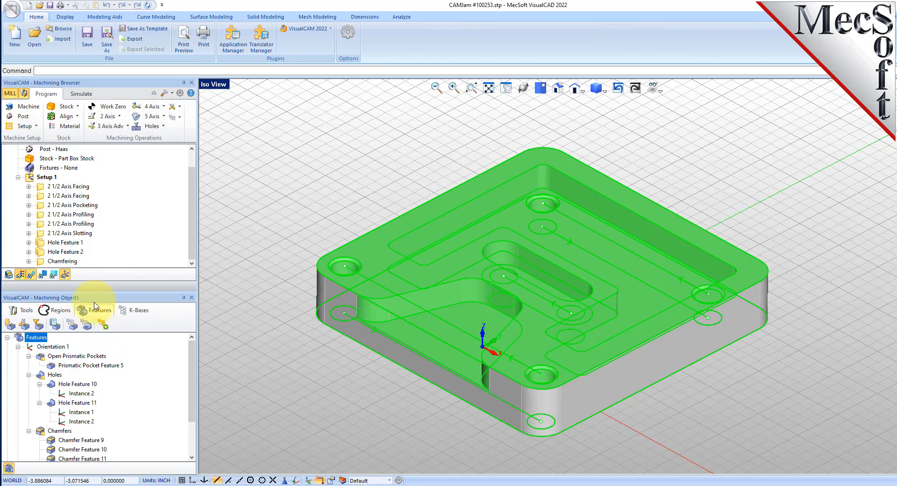
{"action": "left_click_drag", "start_coordinate": [95, 292], "coordinate": [96, 348]}
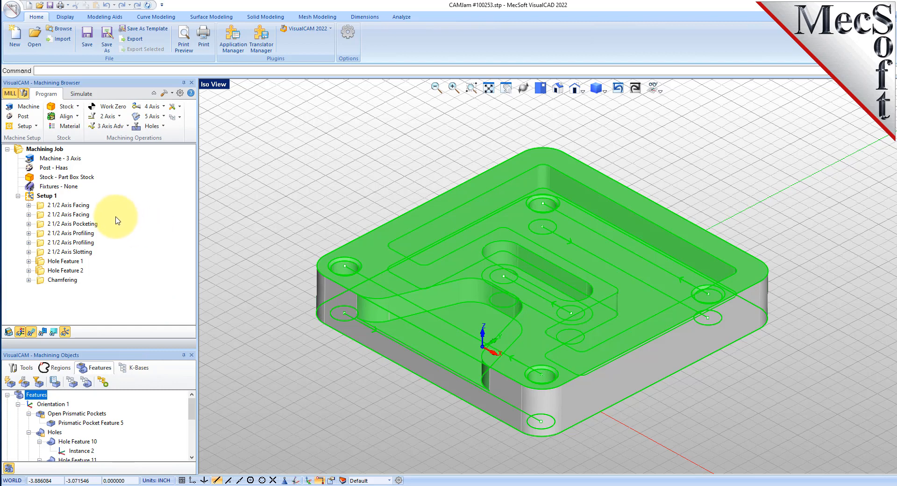
Edit the 2 1/2 Axis Pocketing operation under Setup 1, setting its stepover to 40% of the tool diameter
{"action": "left_click", "coordinate": [41, 226]}
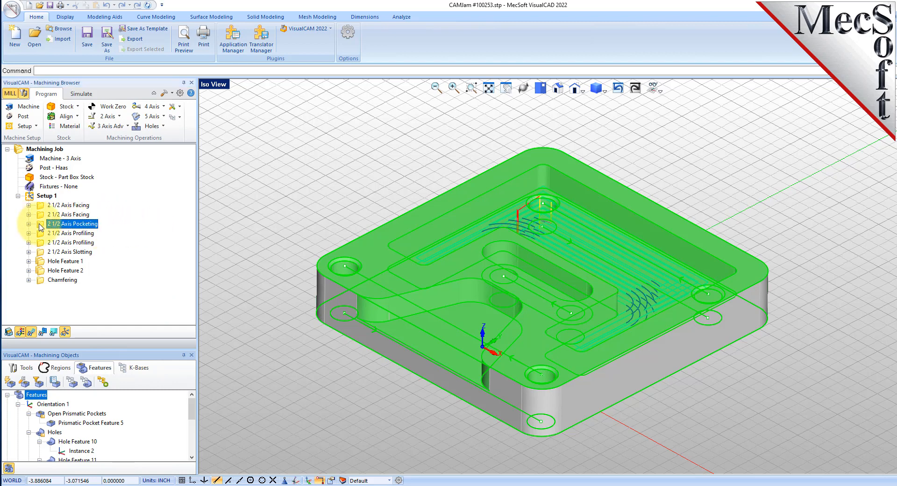
{"action": "double_click", "coordinate": [40, 226]}
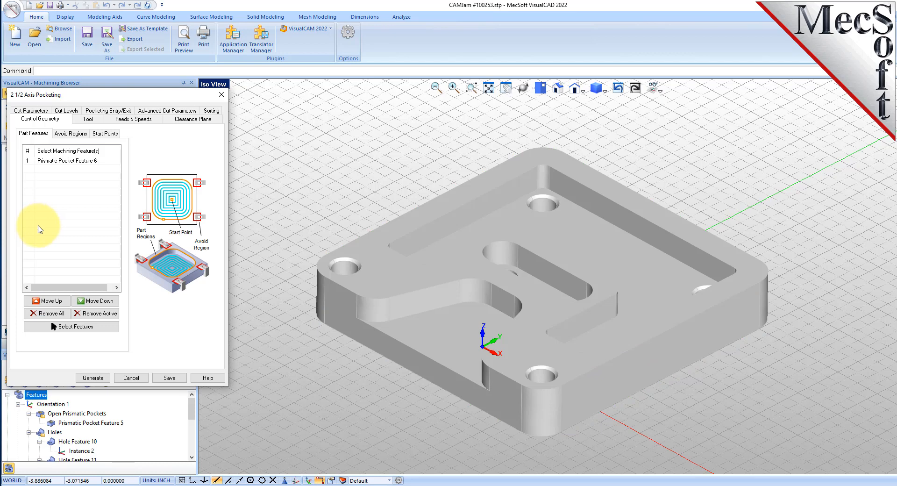
{"action": "left_click_drag", "start_coordinate": [100, 89], "coordinate": [266, 127]}
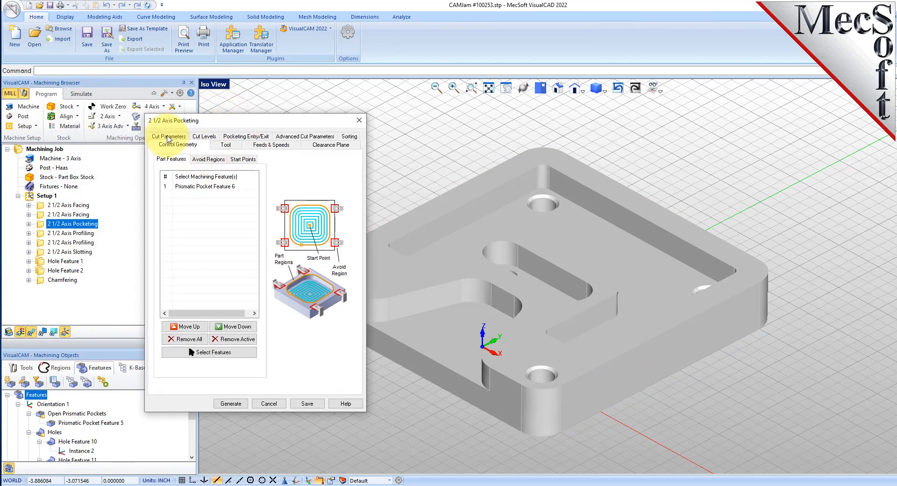
{"action": "left_click", "coordinate": [169, 135]}
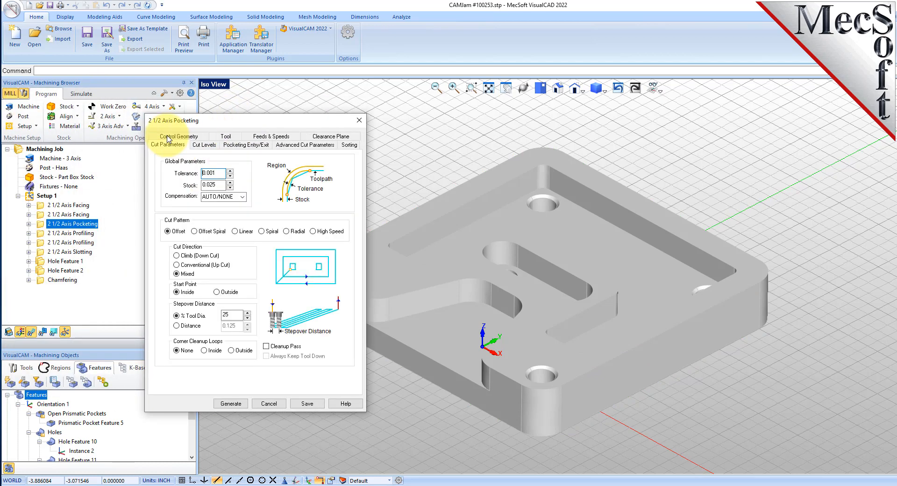
{"action": "double_click", "coordinate": [231, 314]}
{"action": "type", "text": "40"}
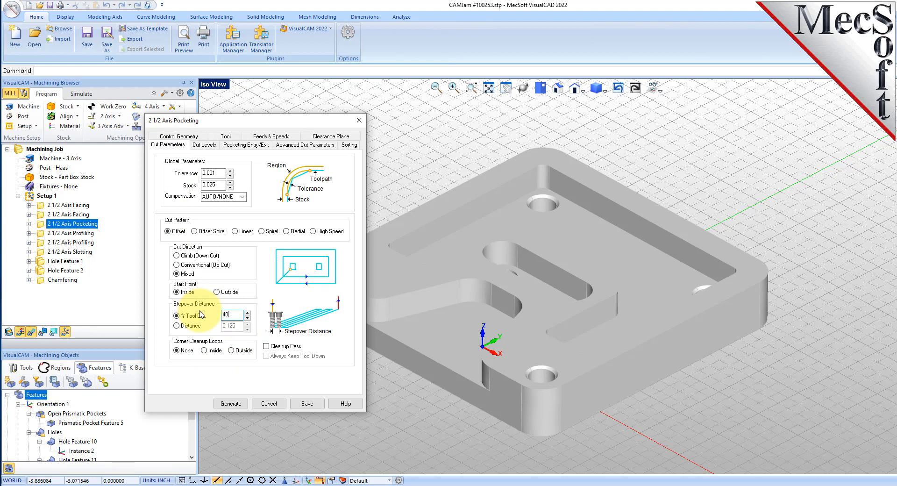
Check the pocketing tool, compare the High Speed cut pattern, return to Offset and regenerate the pocketing toolpath
{"action": "left_click", "coordinate": [234, 136]}
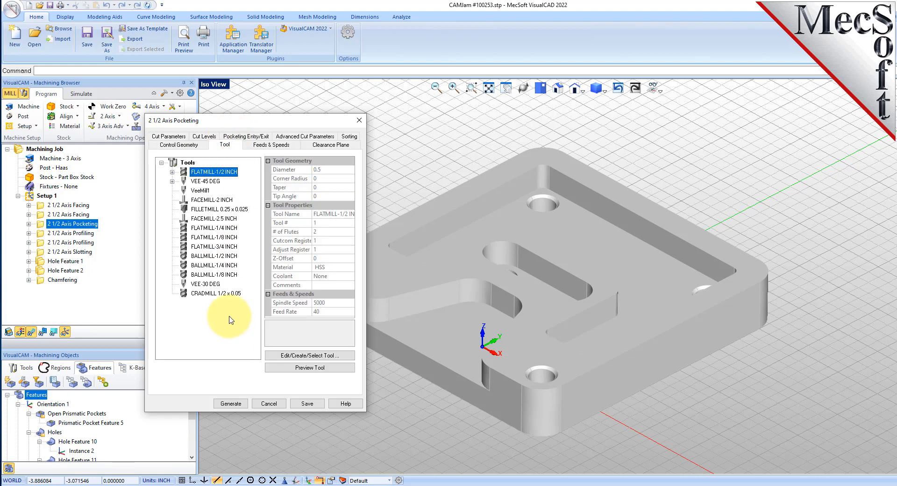
{"action": "left_click", "coordinate": [169, 137]}
{"action": "left_click", "coordinate": [314, 230]}
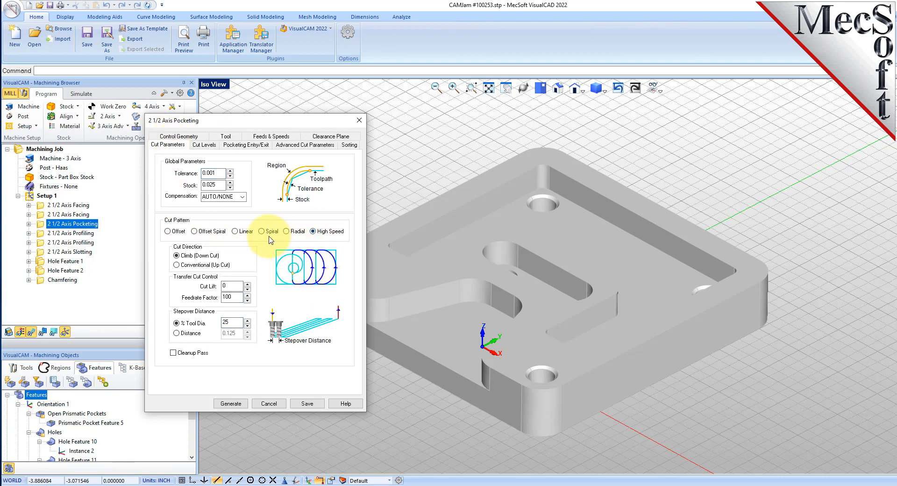
{"action": "left_click", "coordinate": [167, 231]}
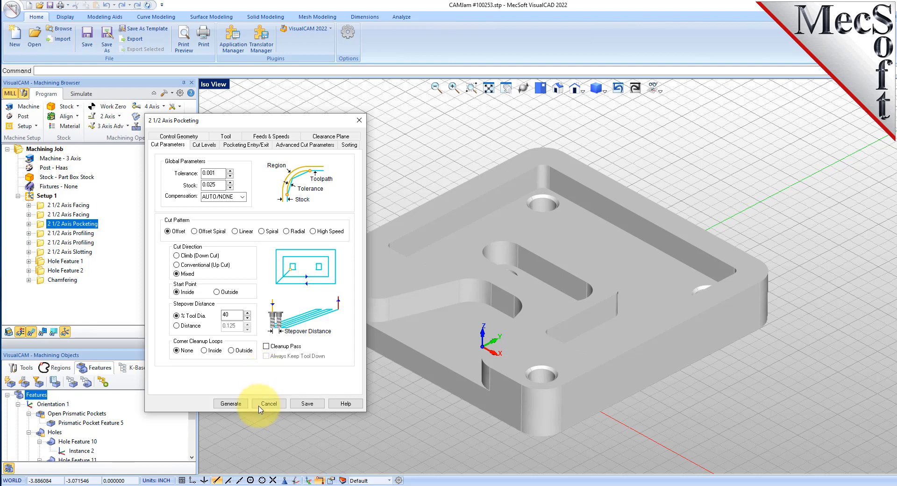
{"action": "left_click", "coordinate": [229, 404]}
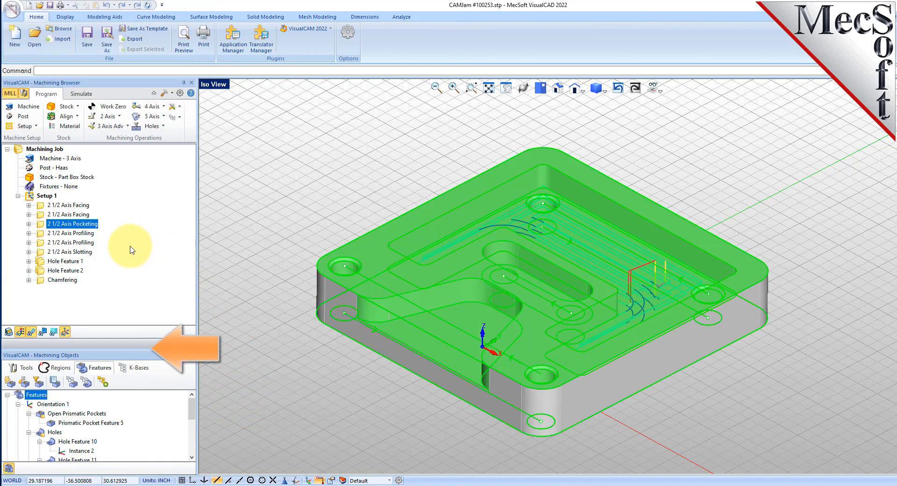
Examine the Save to Knowledge Base option for Setup 1 and its save folder, and cancel the dialog
{"action": "left_click", "coordinate": [47, 196]}
{"action": "right_click", "coordinate": [48, 197]}
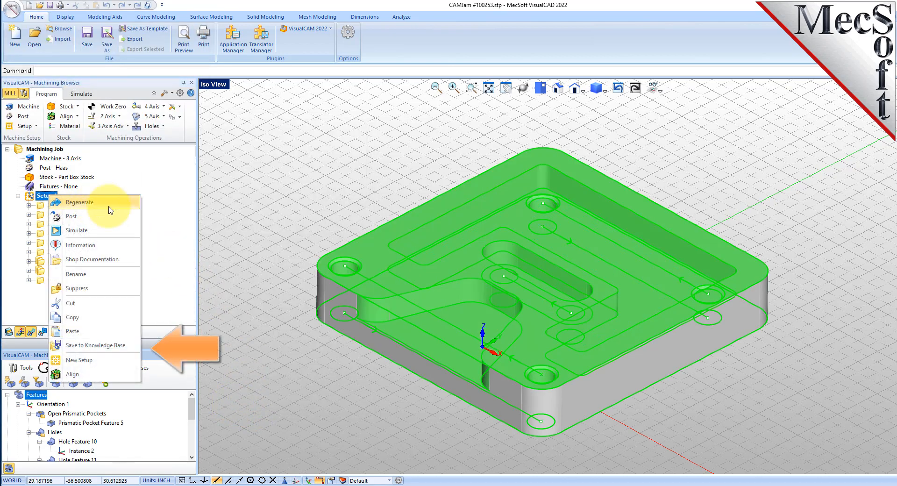
{"action": "left_click", "coordinate": [131, 350]}
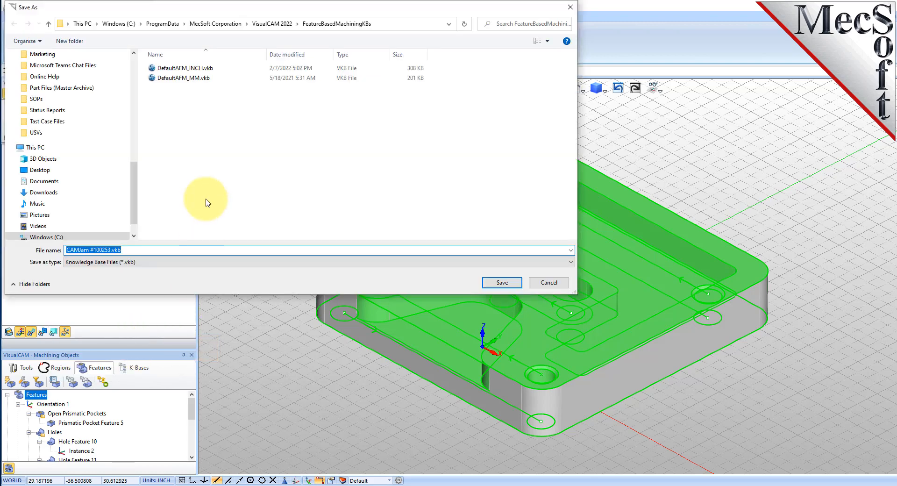
{"action": "left_click", "coordinate": [549, 282]}
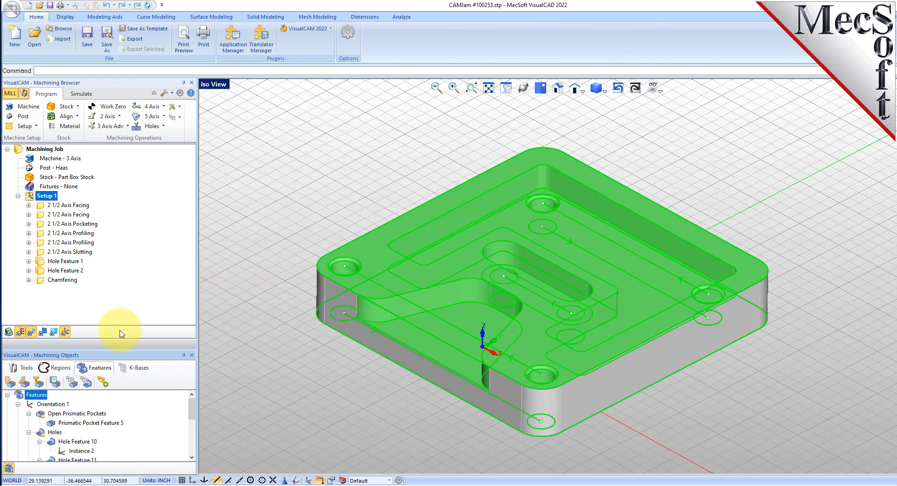
Delete all machining operations under Setup 1, from the first 2 1/2 Axis Facing through Chamfering
{"action": "left_click_drag", "start_coordinate": [120, 348], "coordinate": [119, 326]}
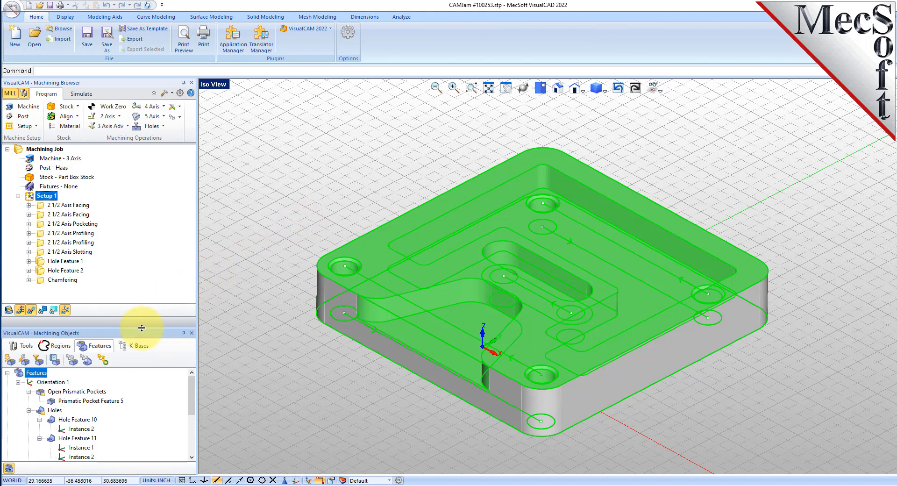
{"action": "left_click_drag", "start_coordinate": [141, 329], "coordinate": [143, 318]}
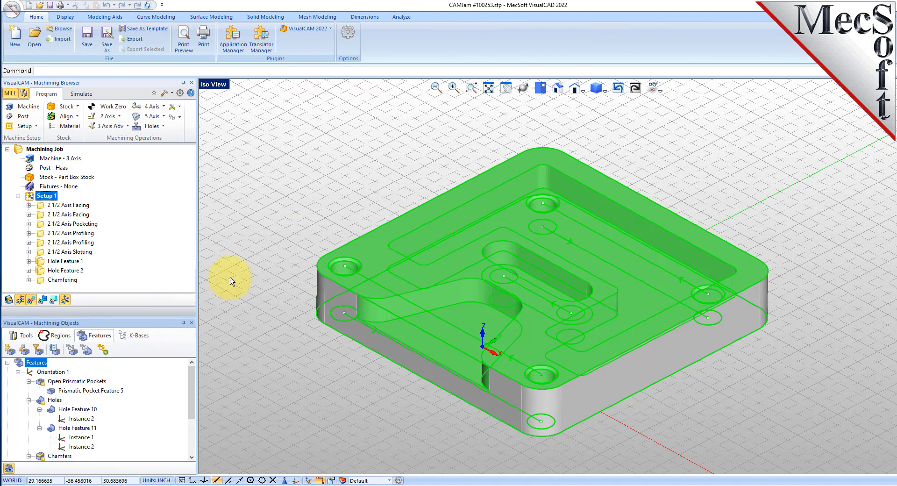
{"action": "left_click", "coordinate": [41, 207]}
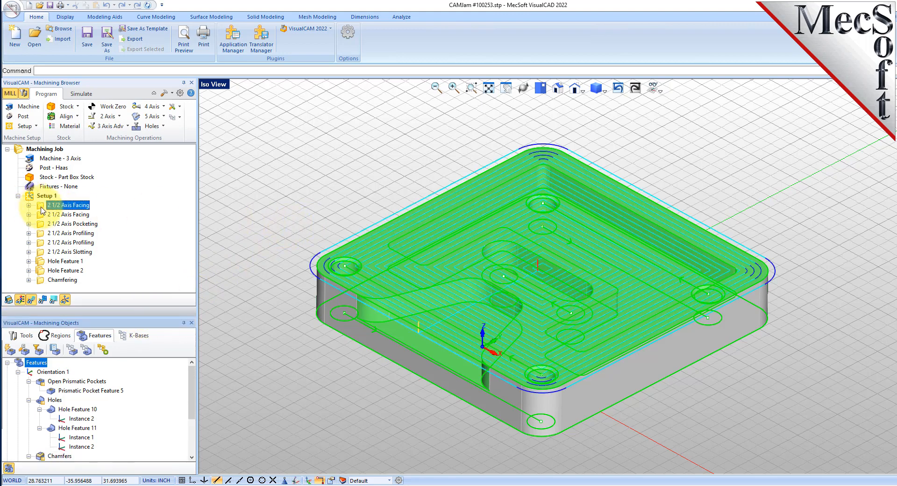
{"action": "key", "text": "Delete"}
{"action": "key", "text": "Delete"}
{"action": "key", "text": "Delete"}
{"action": "key", "text": "Delete"}
{"action": "key", "text": "Delete"}
{"action": "key", "text": "Delete"}
{"action": "key", "text": "Delete"}
{"action": "key", "text": "Delete"}
{"action": "key", "text": "Delete"}
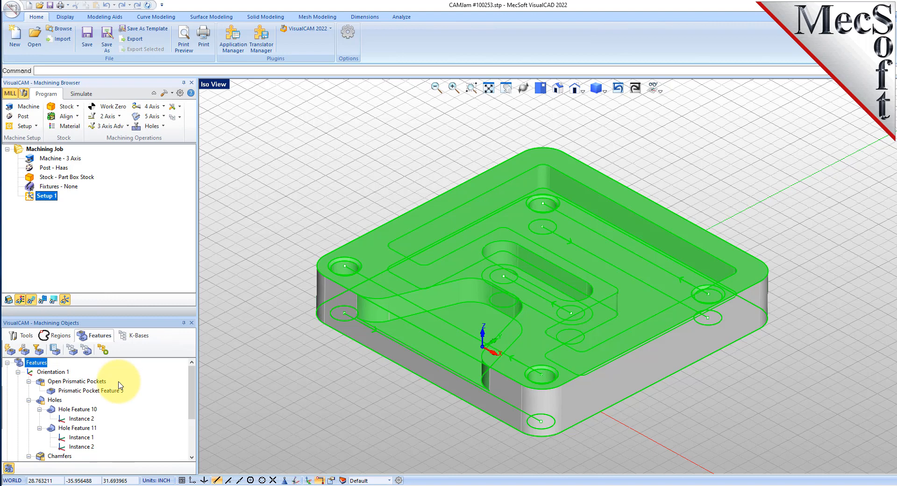
Examine the detected features and the machining options for Open Prismatic Pockets, including Automatic Feature Machining using KBs
{"action": "scroll", "coordinate": [120, 384], "scroll_direction": "down", "scroll_amount": 2}
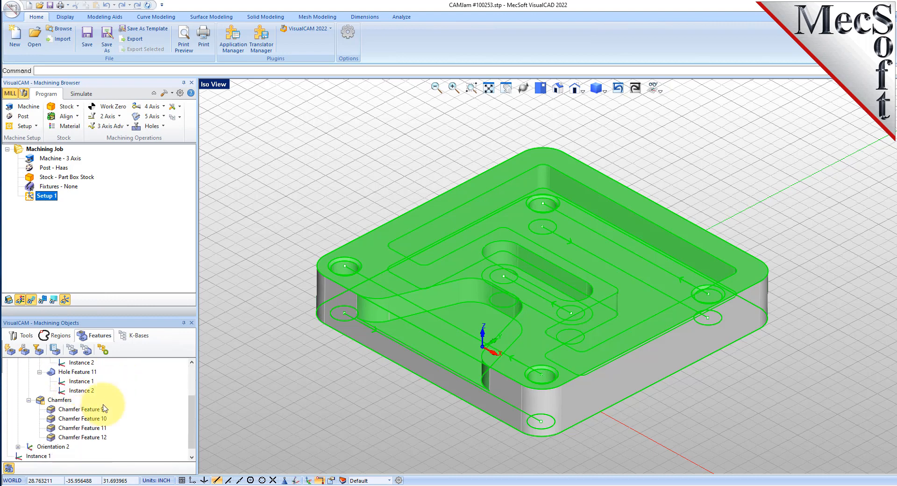
{"action": "scroll", "coordinate": [110, 401], "scroll_direction": "up", "scroll_amount": 2}
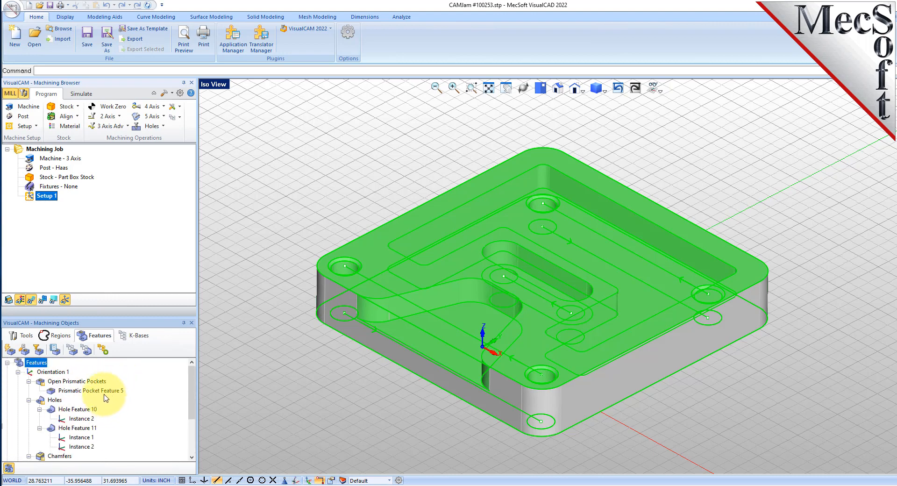
{"action": "left_click", "coordinate": [81, 384]}
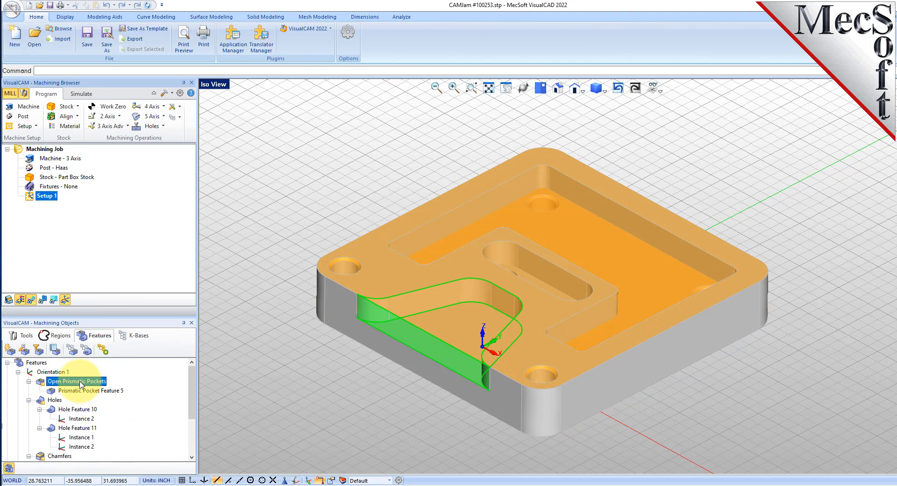
{"action": "right_click", "coordinate": [82, 384]}
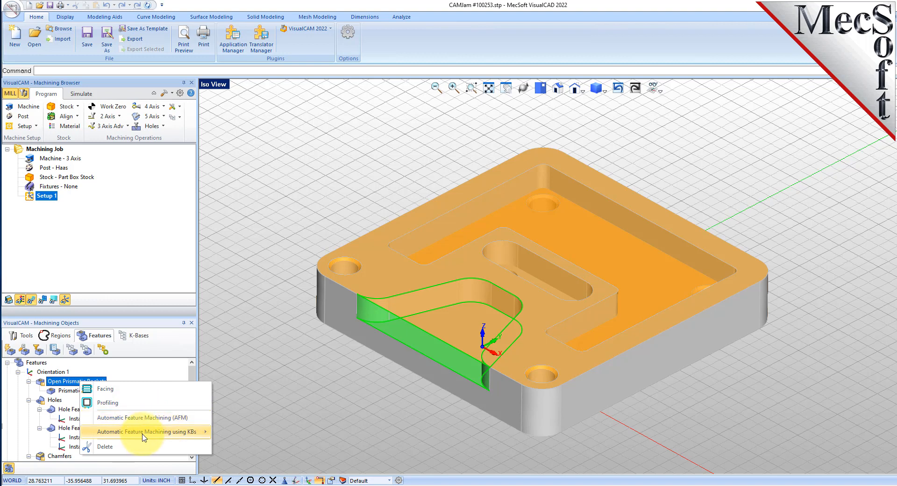
{"action": "mouse_move", "coordinate": [143, 438]}
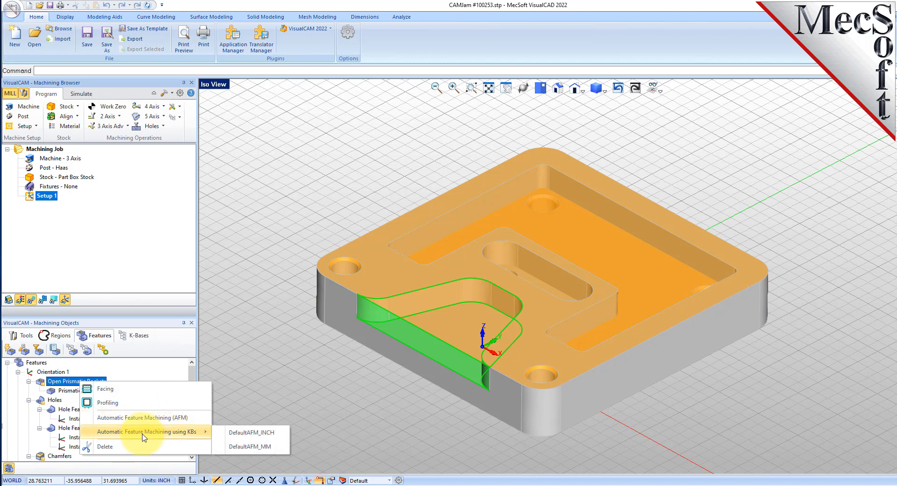
Create a Facing operation for the Open Prismatic Pockets, check its roughing parameters and generate the toolpath
{"action": "left_click", "coordinate": [135, 391]}
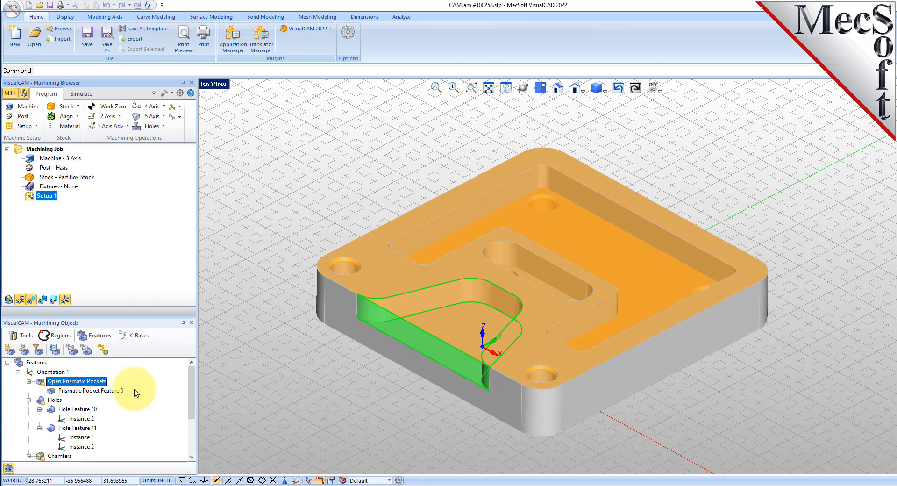
{"action": "left_click_drag", "start_coordinate": [161, 89], "coordinate": [259, 130]}
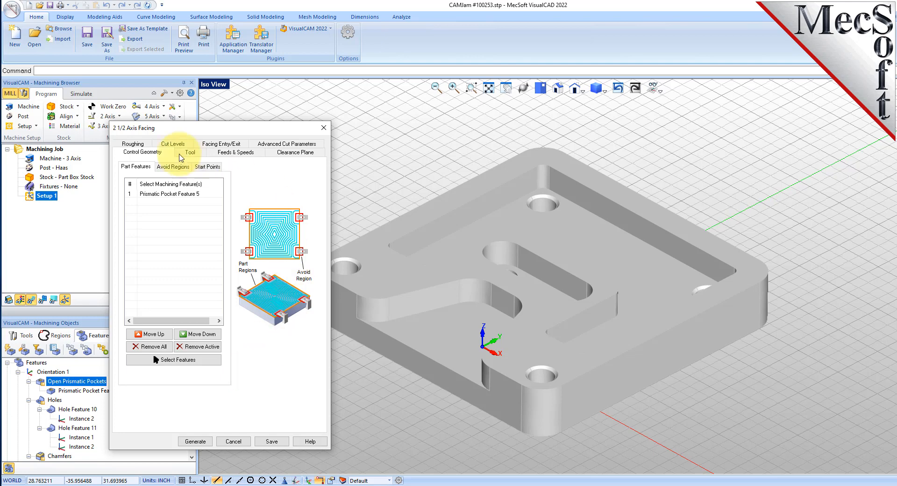
{"action": "left_click", "coordinate": [133, 144]}
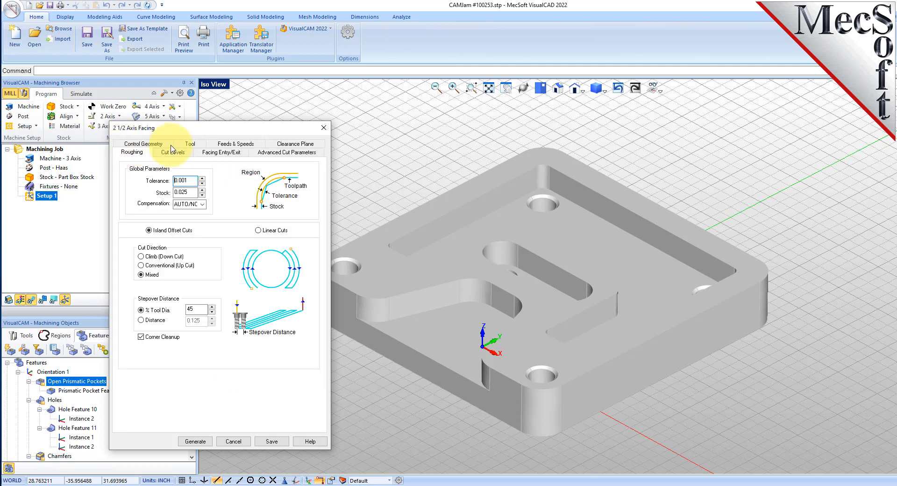
{"action": "left_click", "coordinate": [195, 441]}
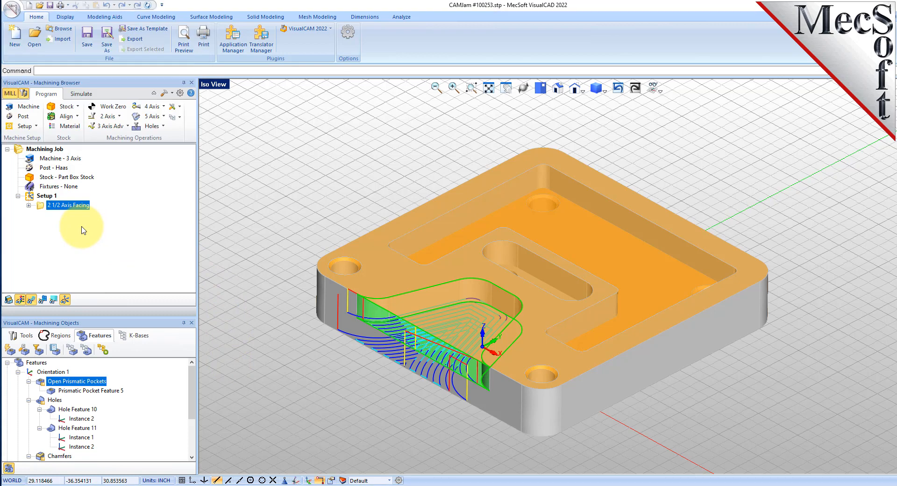